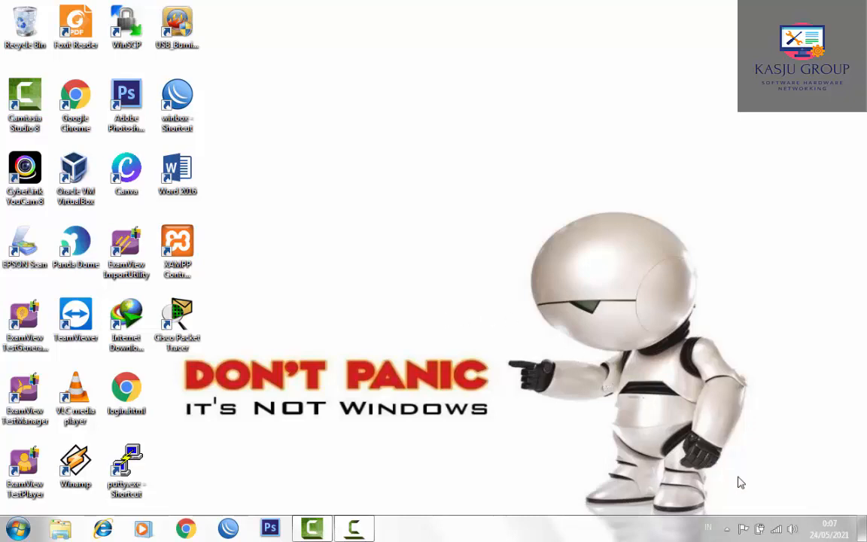
- Open the network adapter list through the Network and Sharing Center
right_click(776, 529)
click(783, 522)
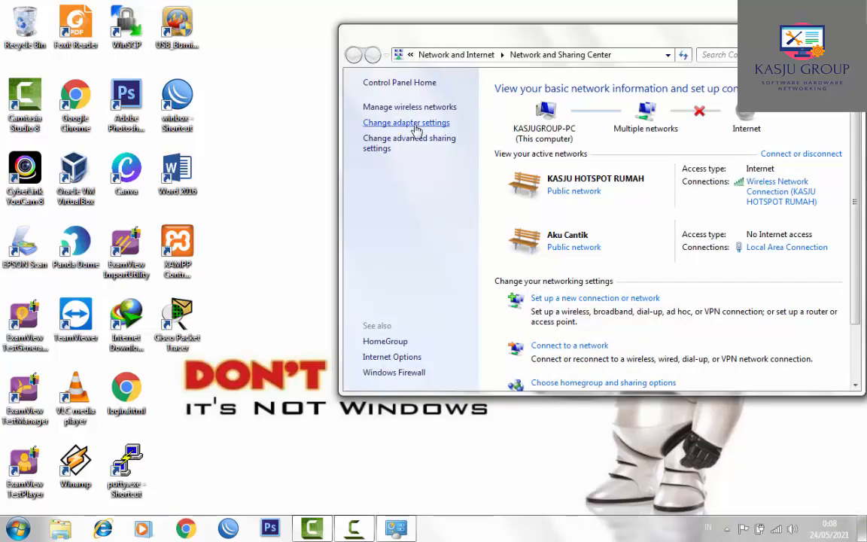
click(415, 124)
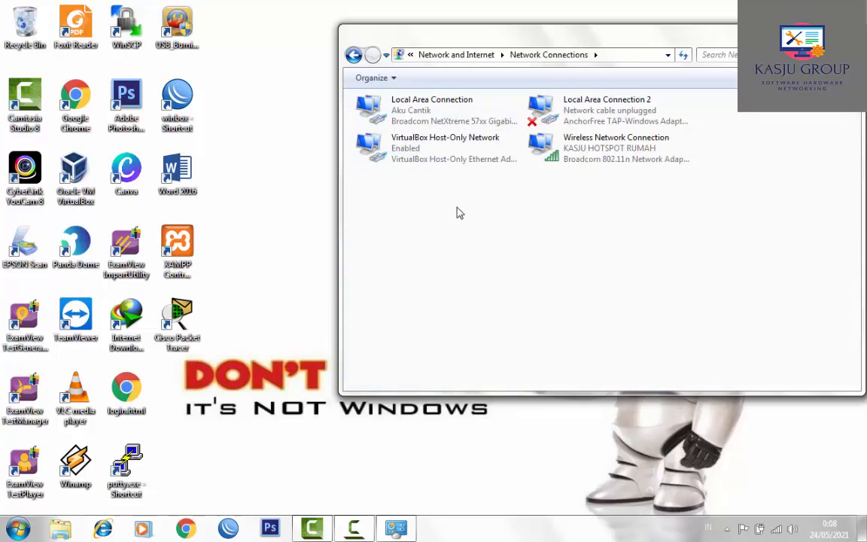
- Inspect the Local Area Connection's default gateway, DHCP server and DNS server details
click(437, 113)
double_click(437, 113)
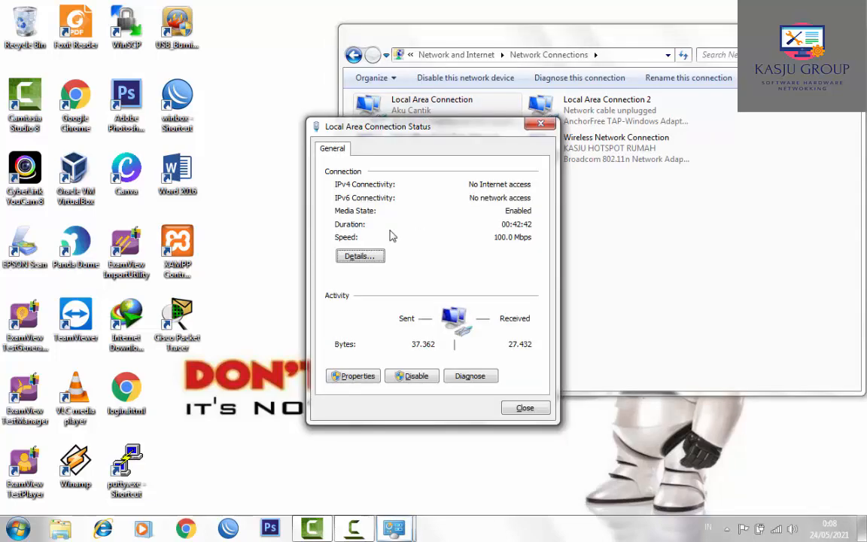
click(356, 254)
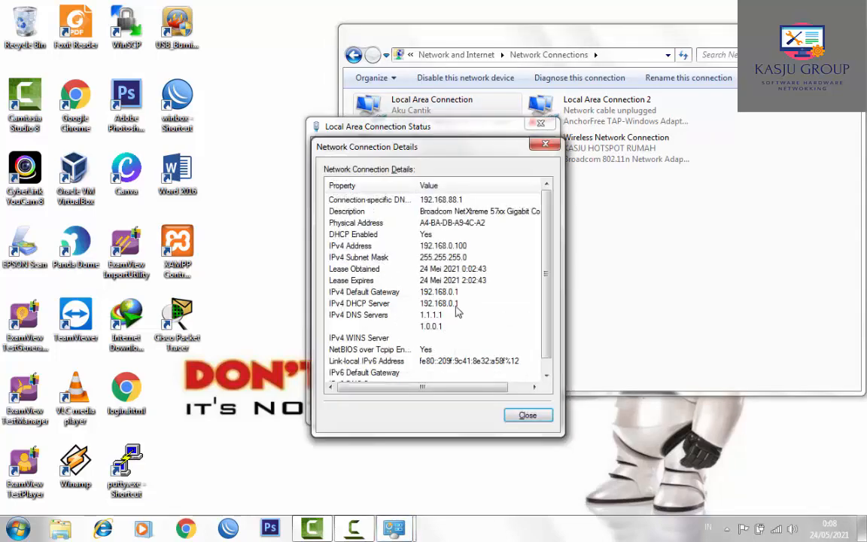
click(430, 292)
click(442, 304)
click(449, 320)
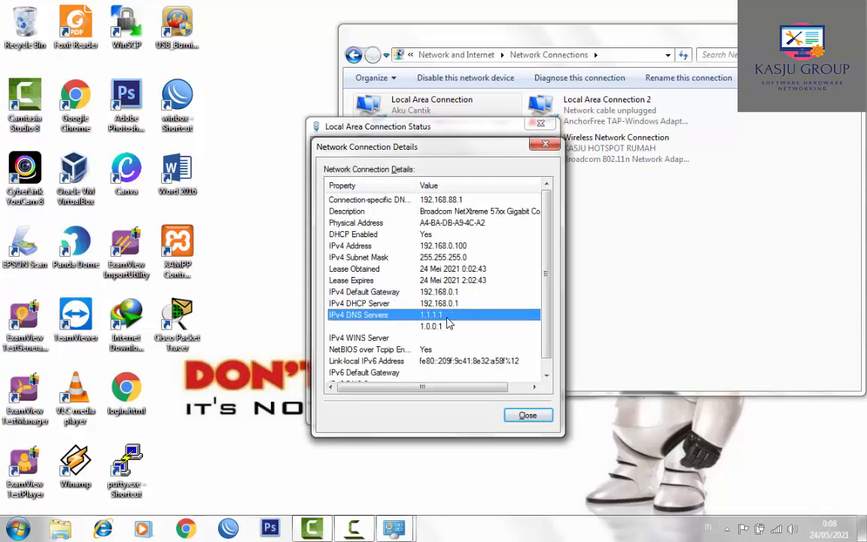
click(548, 147)
click(542, 125)
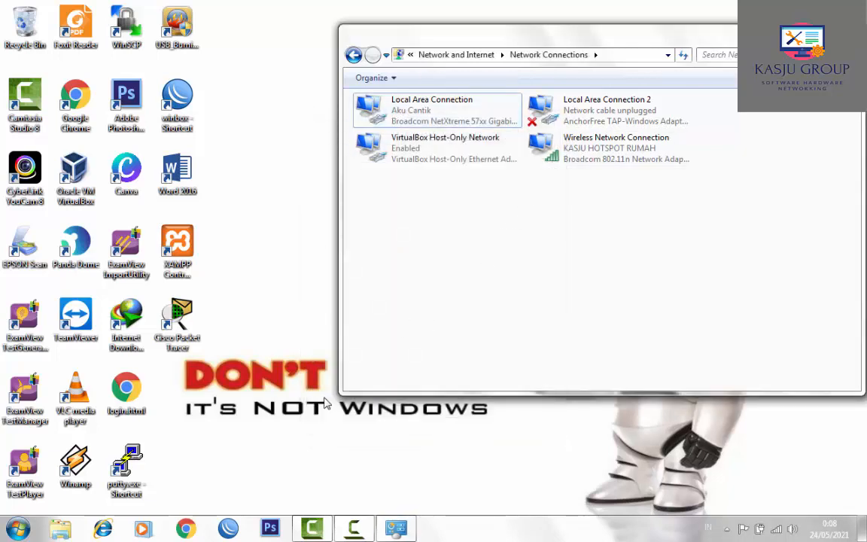
- Recheck the Local Area Connection details to confirm gateway 192.168.0.1, then close them
double_click(421, 113)
click(359, 257)
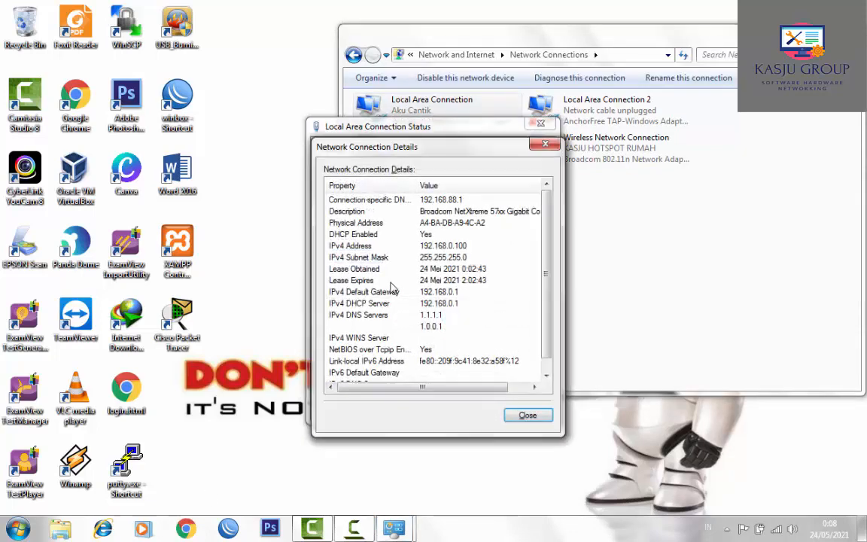
click(429, 292)
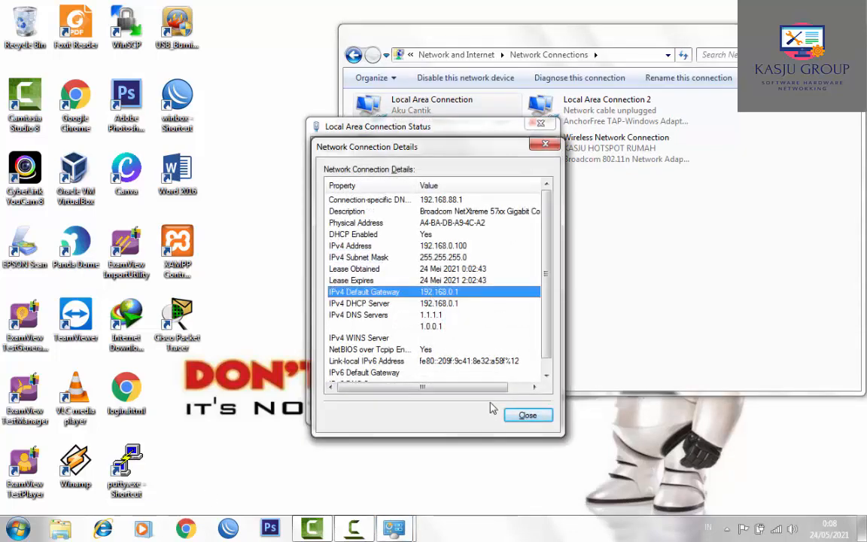
click(525, 414)
click(525, 407)
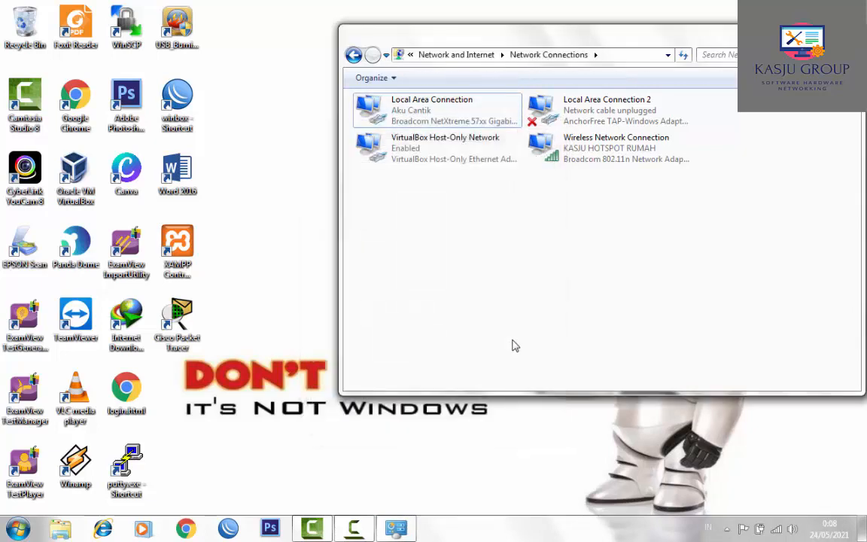
- Open Chrome and load the router's address 192.168.0.1
click(189, 529)
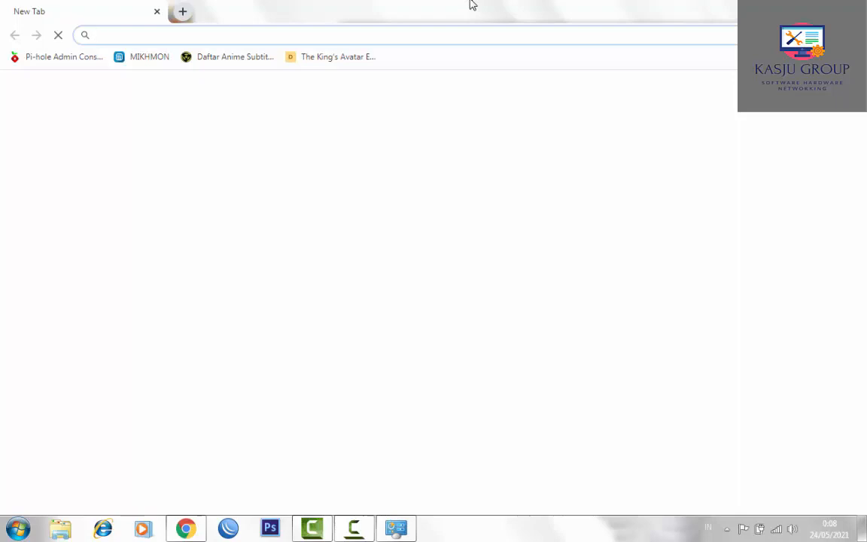
text(192)
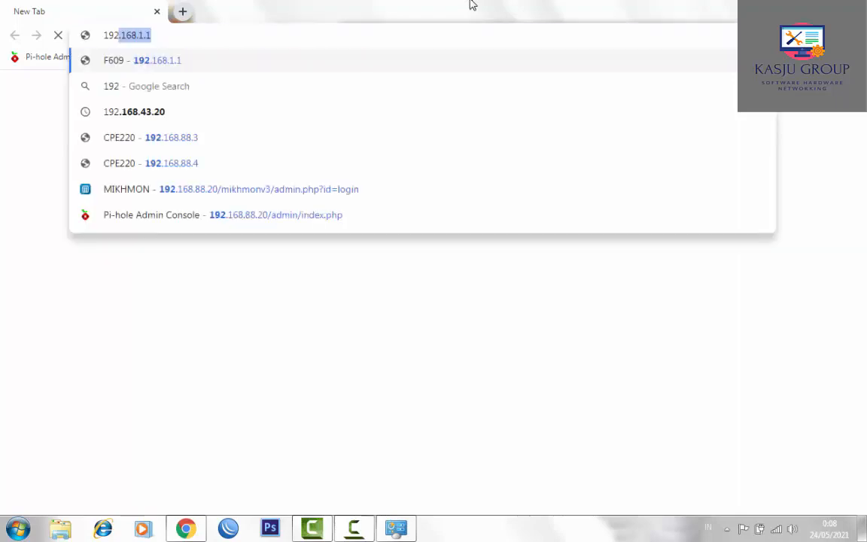
text(.168.0.1)
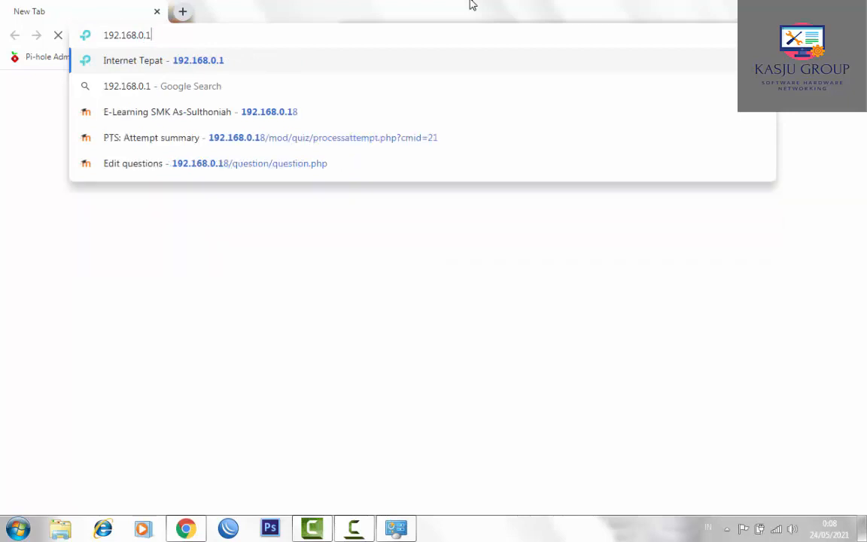
key(Return)
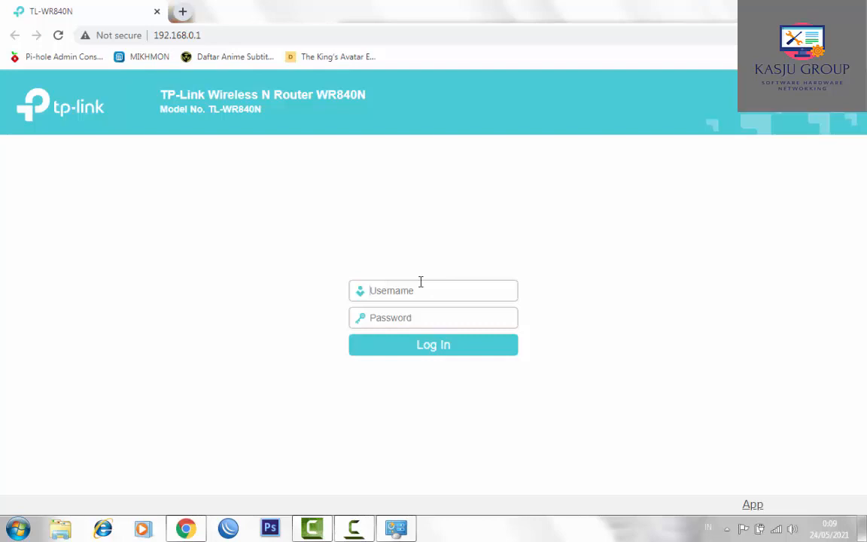
- Log in to the router as admin with its password and go to Operation Mode
text(admin)
key(Tab)
text(admin)
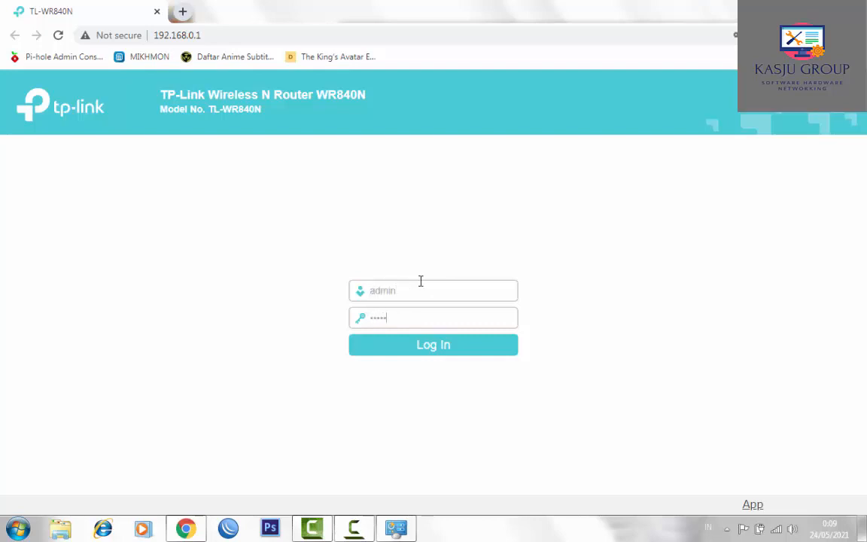
key(Return)
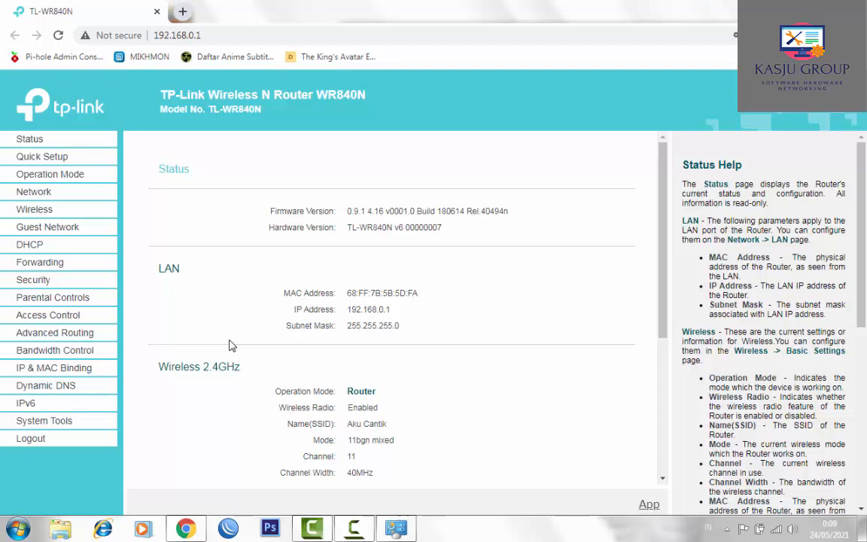
click(78, 181)
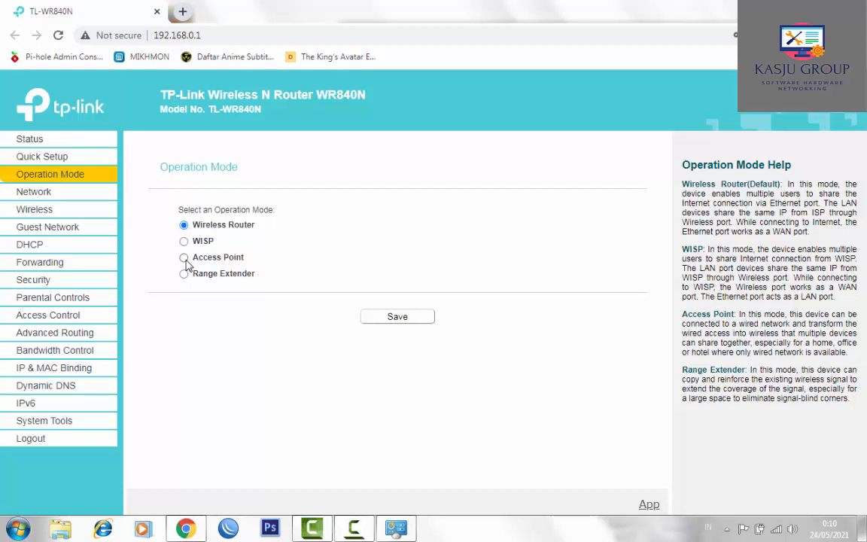
- Save the Wireless Router operation mode, dismiss the notice, and go to WAN settings
click(391, 319)
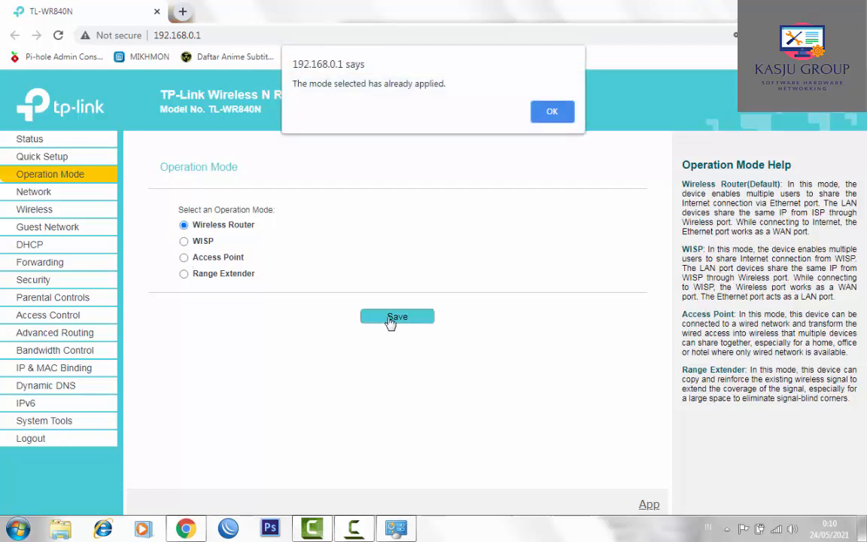
click(553, 111)
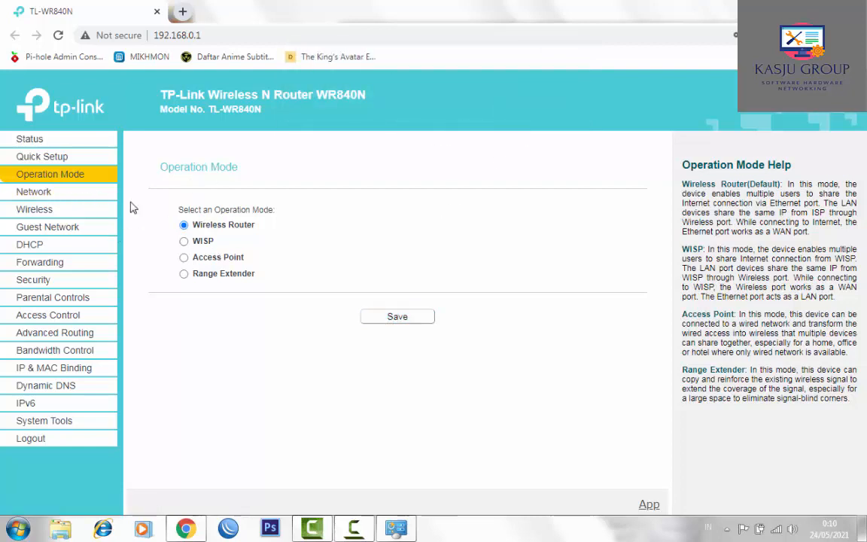
click(41, 195)
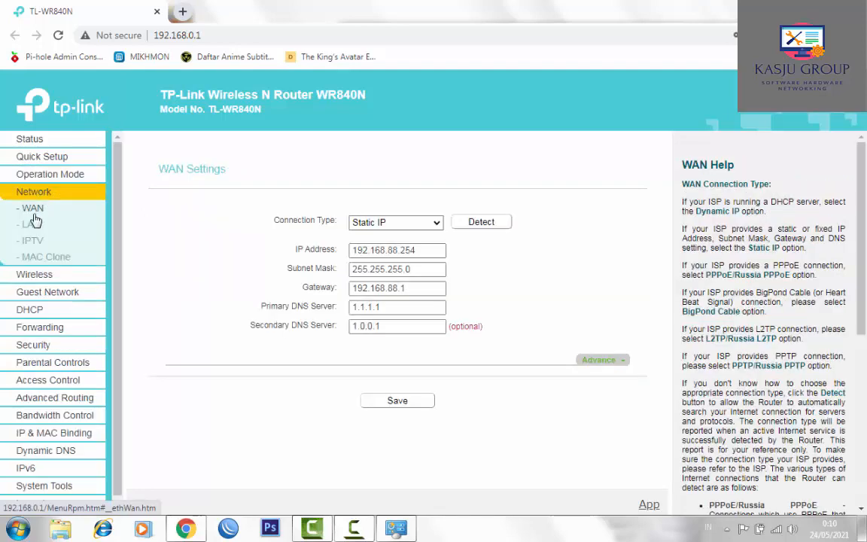
- Look over the LAN, IPTV and MAC Clone pages, then list WAN connection types
click(38, 225)
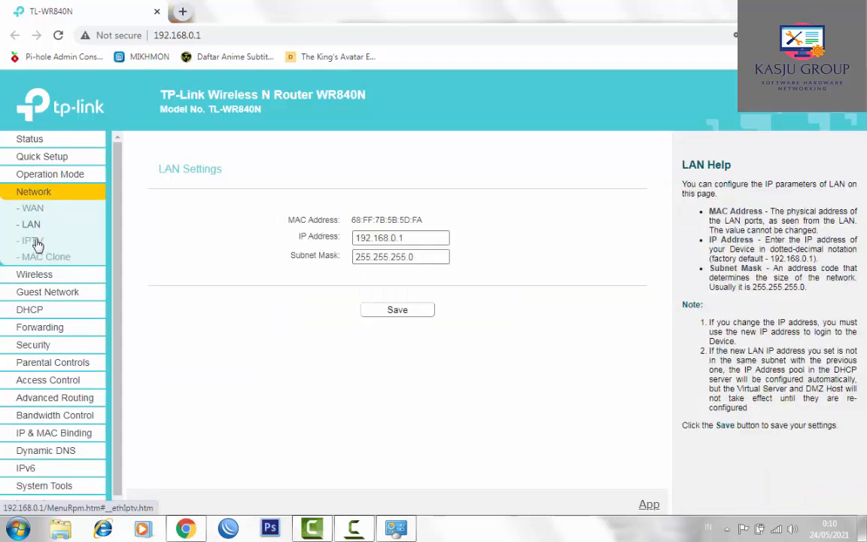
click(36, 241)
click(41, 254)
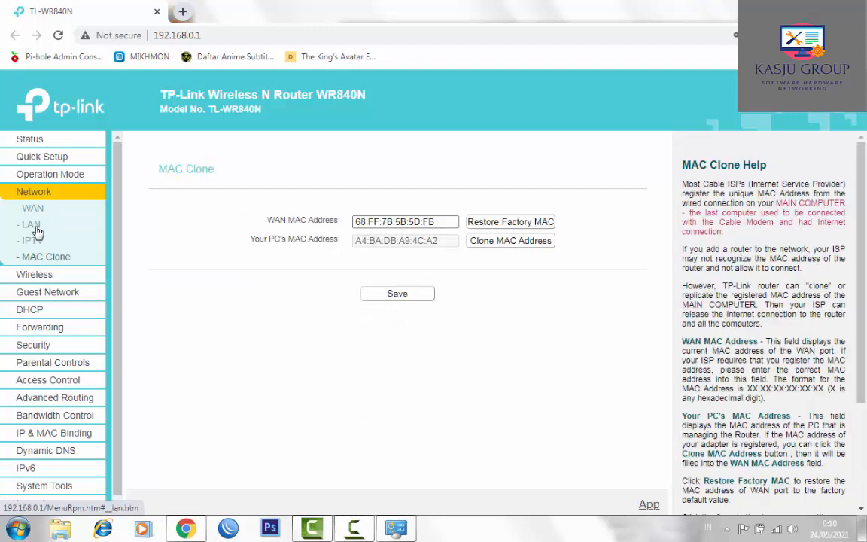
click(40, 217)
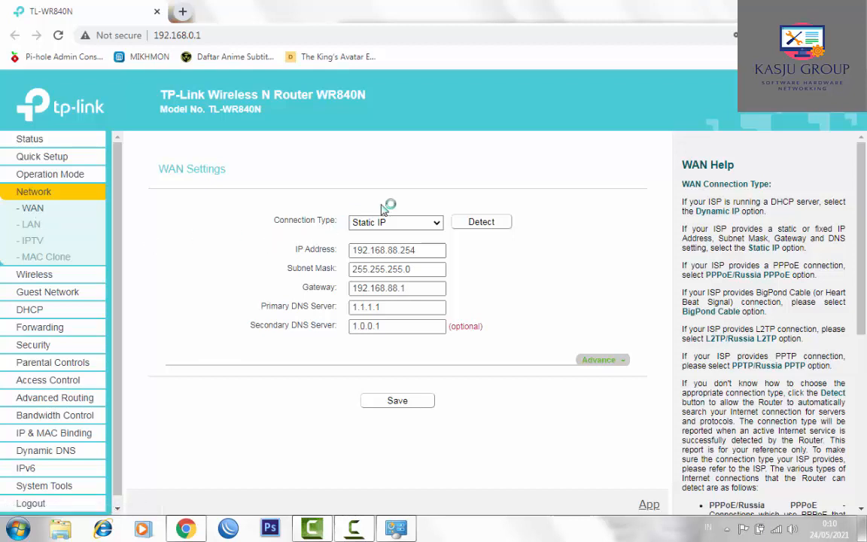
click(407, 222)
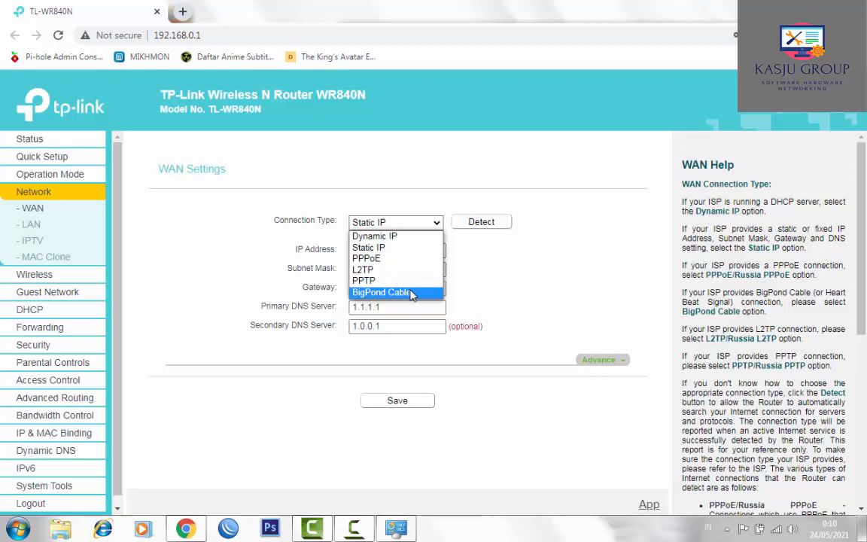
click(411, 247)
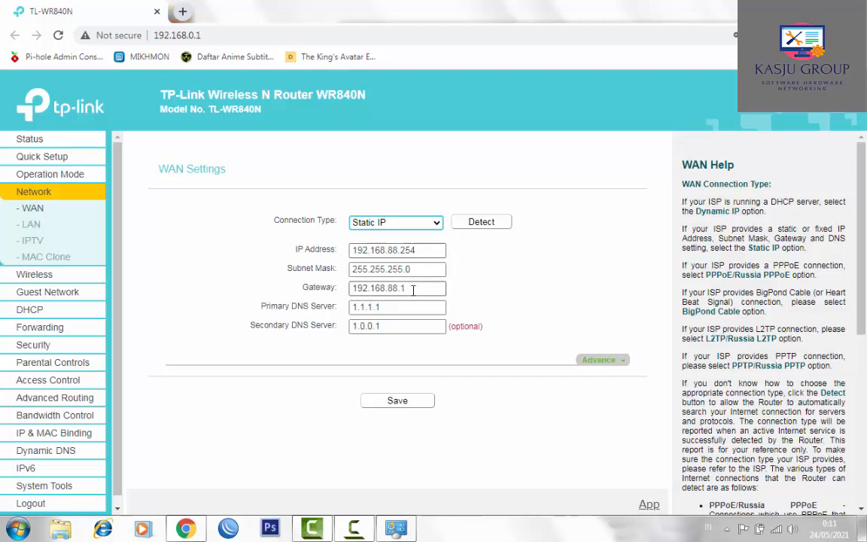
drag(397, 329, 331, 333)
key(BackSpace)
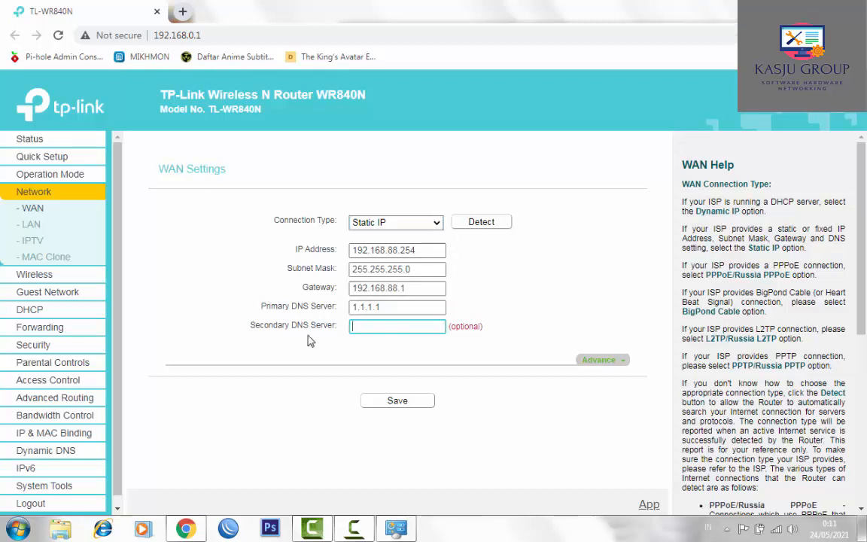
drag(389, 308, 303, 313)
key(BackSpace)
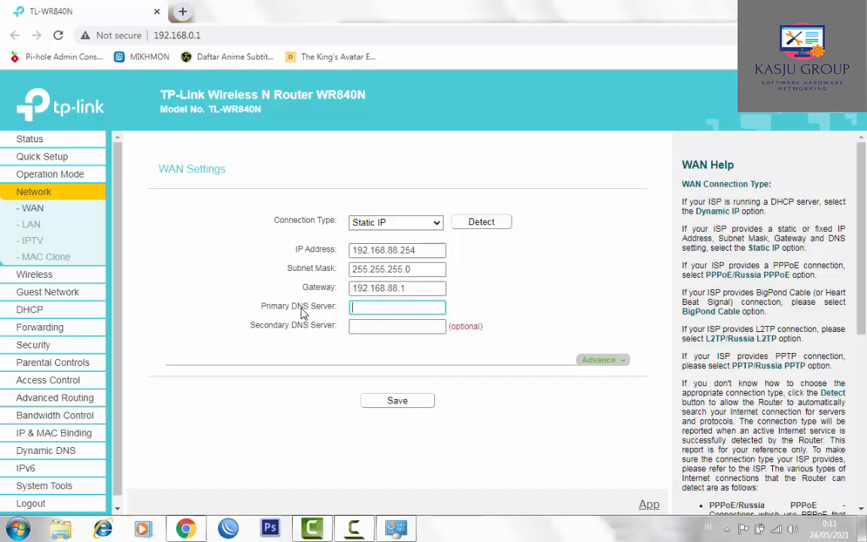
drag(406, 288, 314, 300)
key(BackSpace)
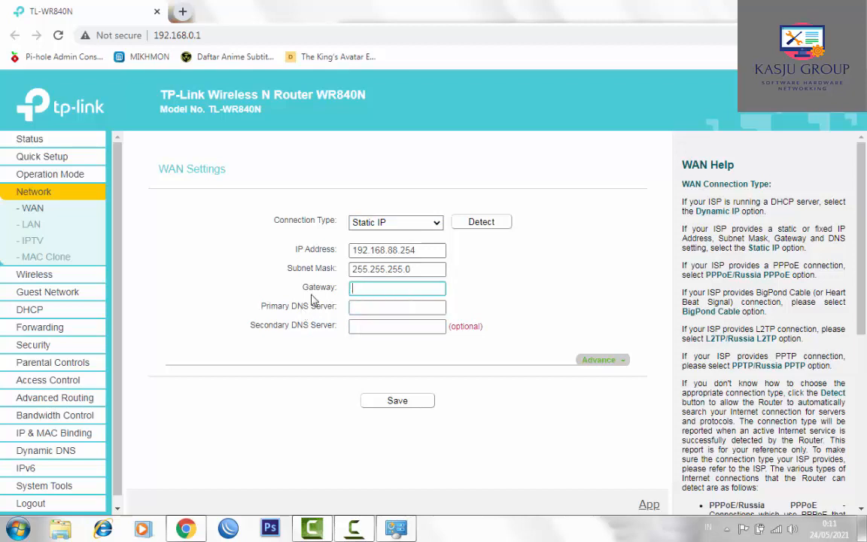
drag(411, 270, 316, 280)
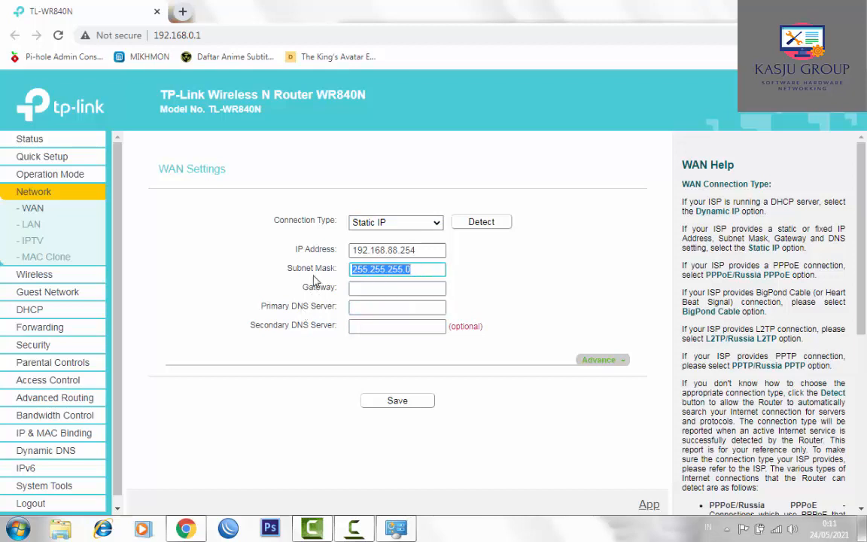
key(BackSpace)
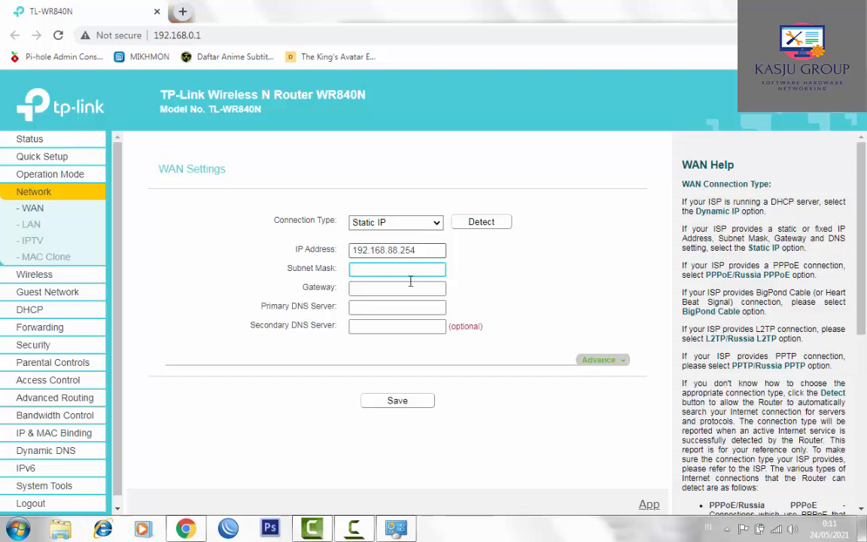
key(ctrl+z)
key(ctrl+z)
key(ctrl+z)
key(ctrl+z)
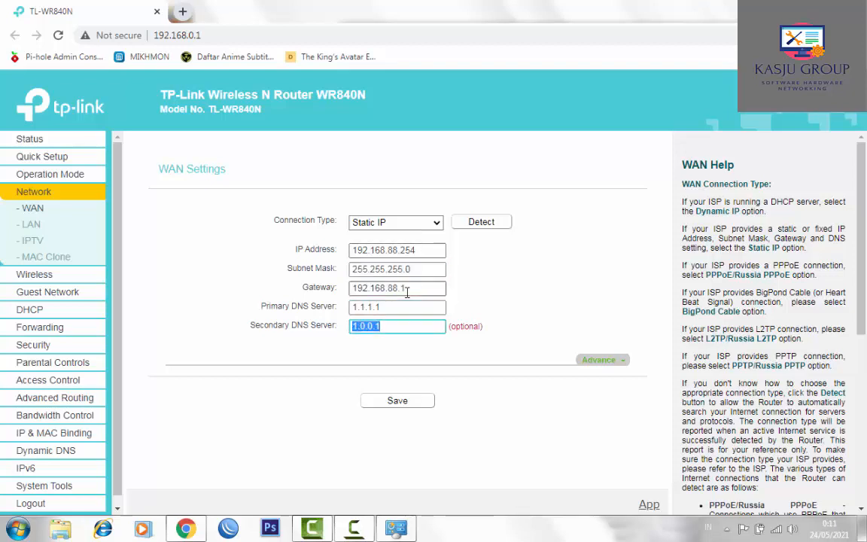
click(426, 252)
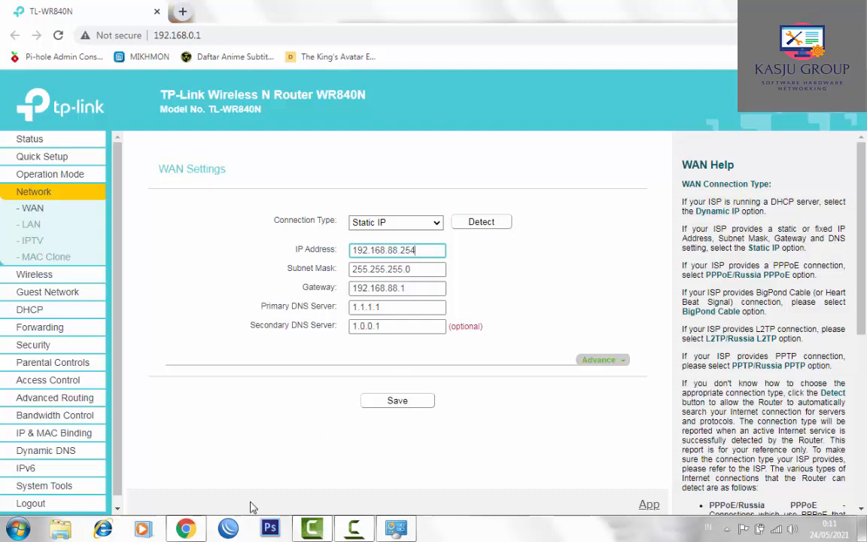
- Log in to the MikroTik at 192.168.88.1:9999 in WinBox and minimize it while connecting
click(226, 531)
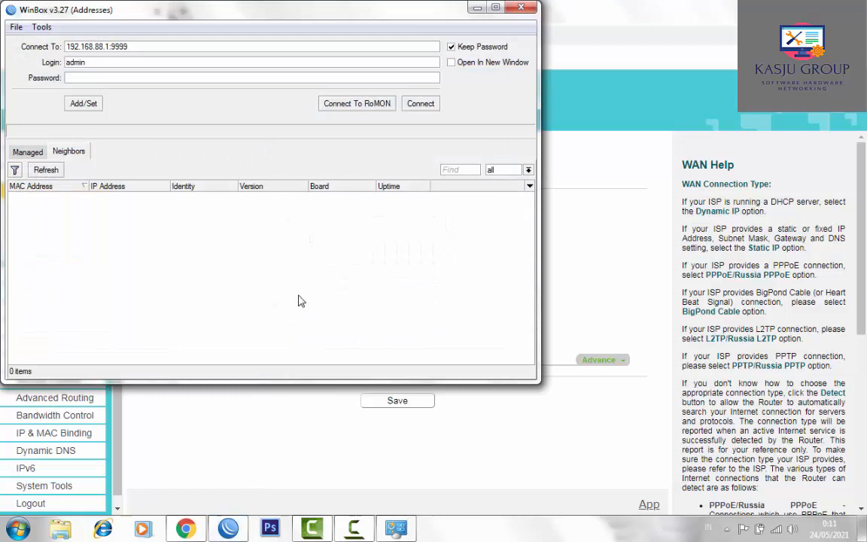
click(279, 82)
text(*******)
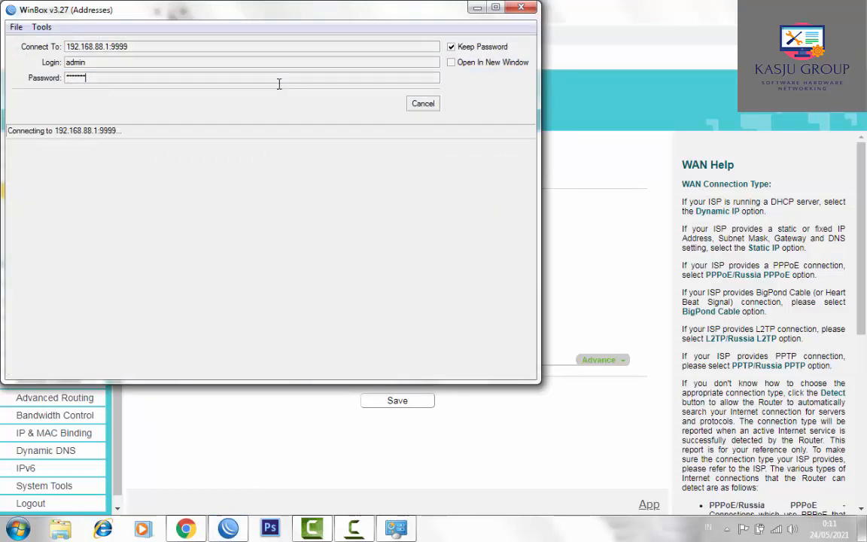
key(Return)
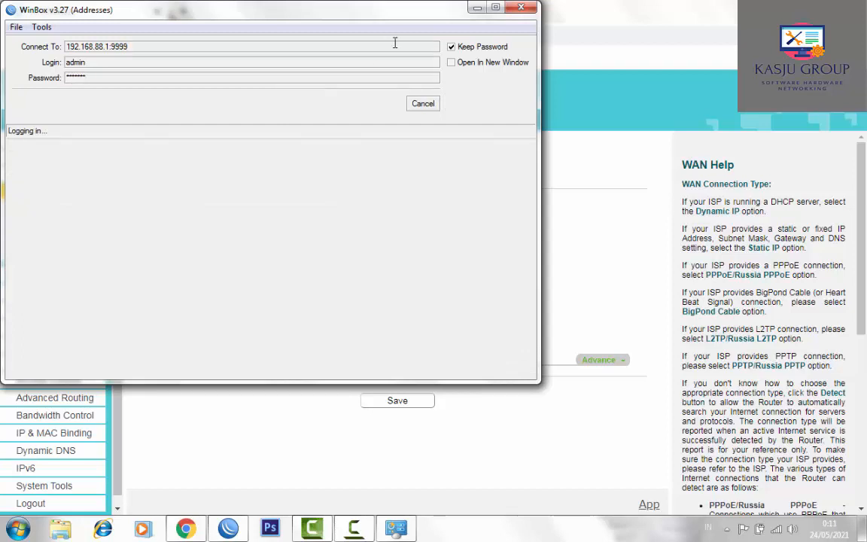
click(478, 7)
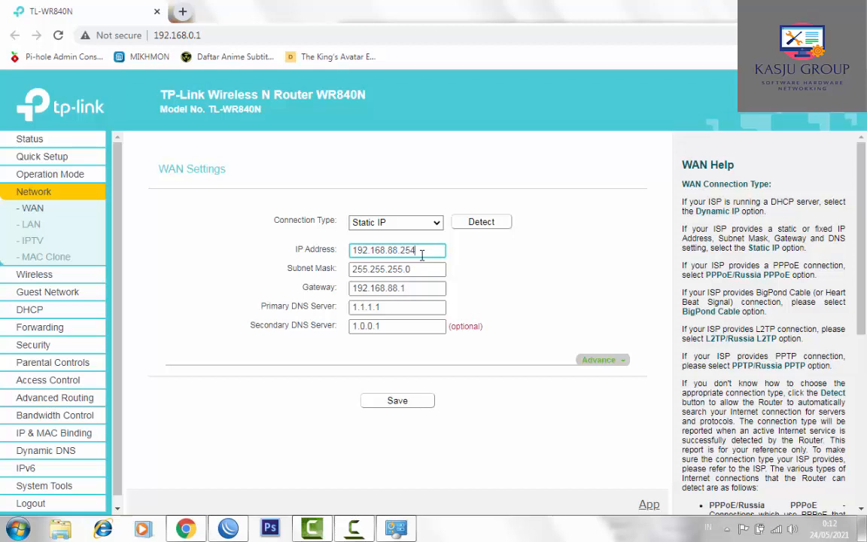
- Save Static IP 192.168.88.254, gateway 192.168.88.1, DNS 1.1.1.1/1.0.0.1, and check MTU 1500
click(419, 269)
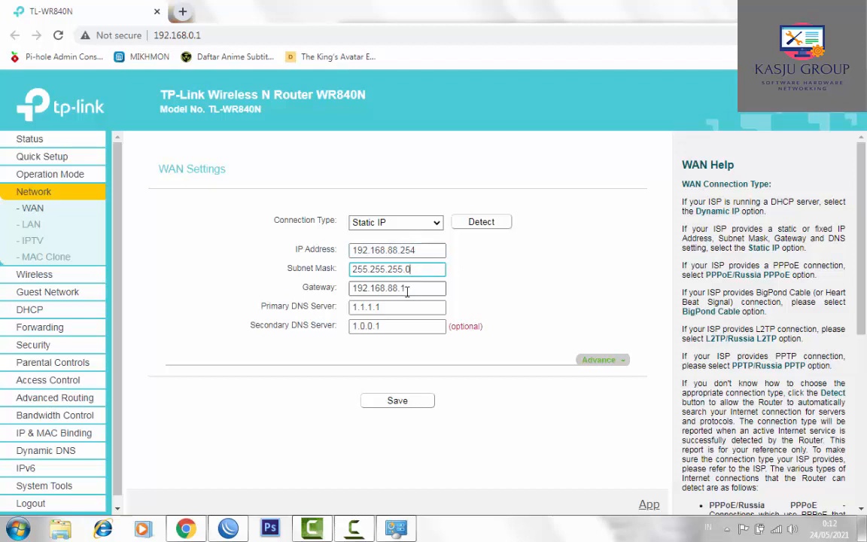
click(421, 289)
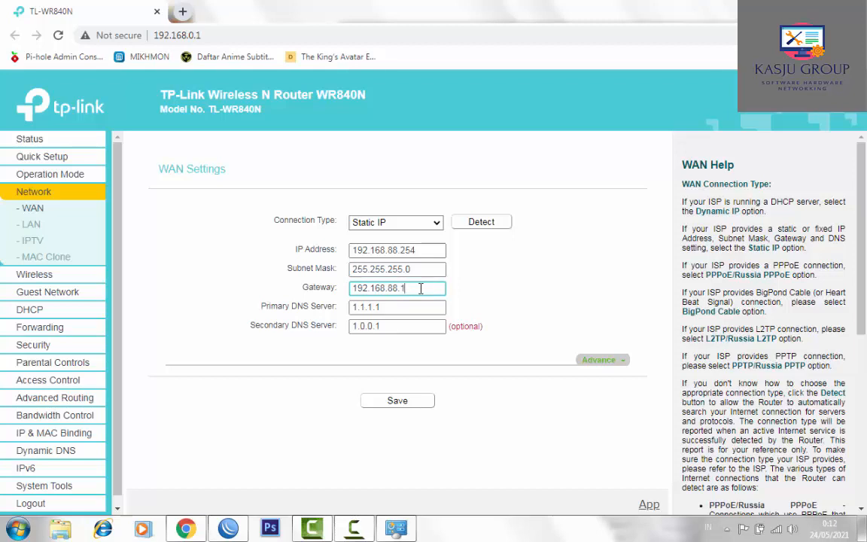
click(382, 308)
click(390, 403)
click(596, 361)
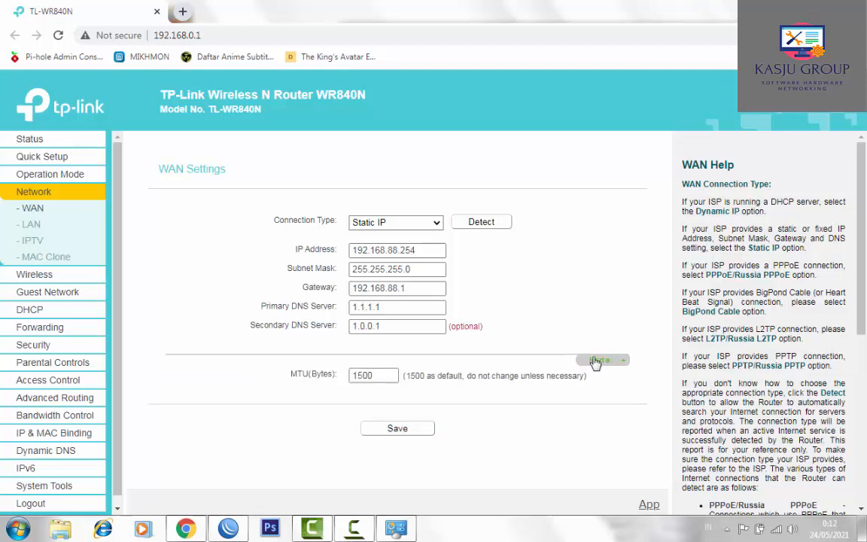
click(595, 361)
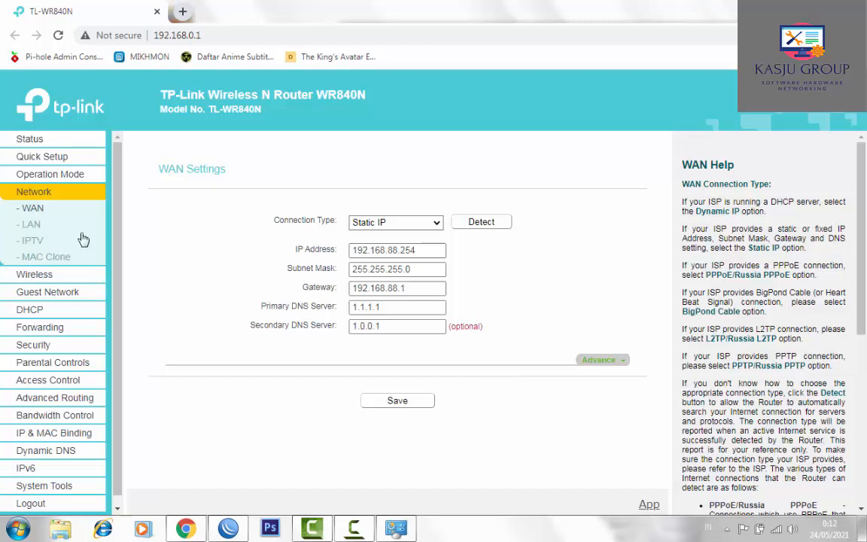
- Compare the LAN page (192.168.0.1) with WAN, then go to Wireless Settings
click(31, 226)
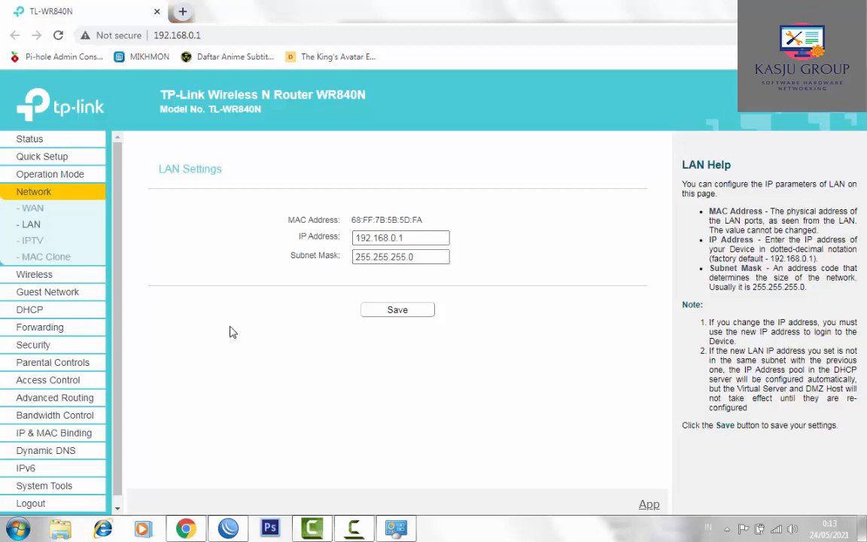
click(32, 208)
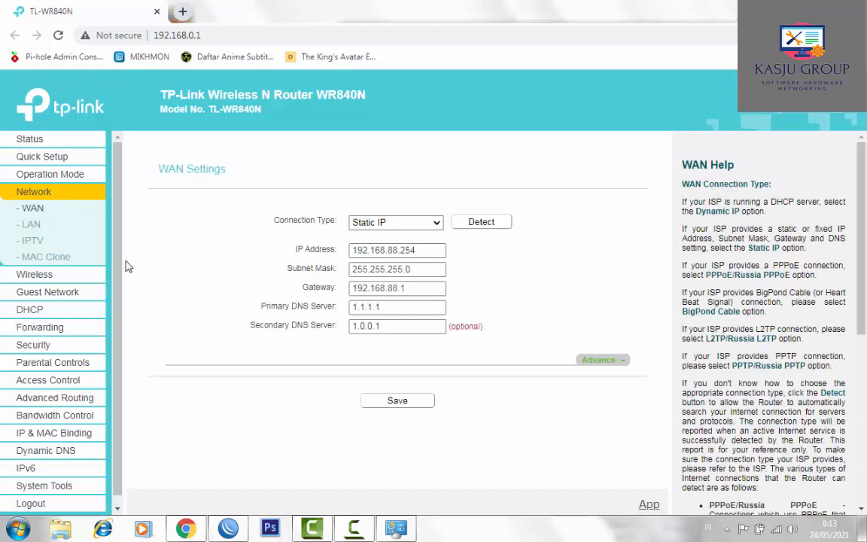
click(31, 223)
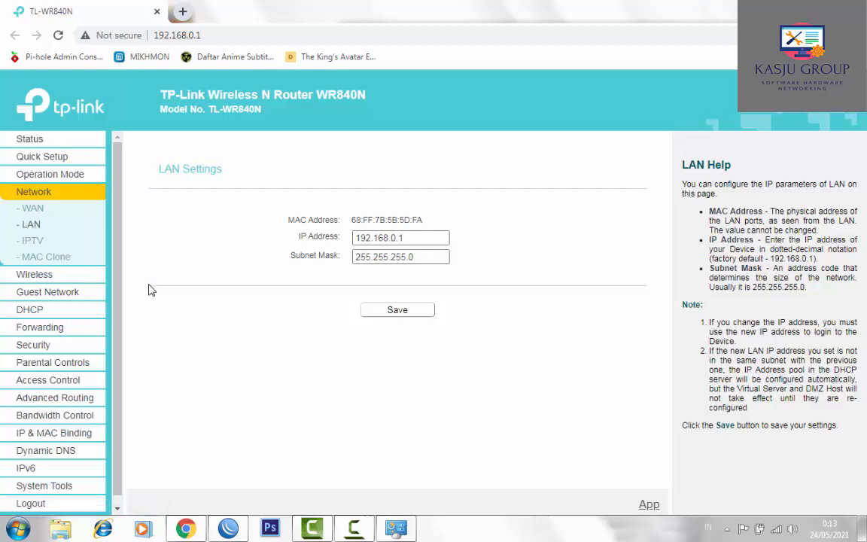
click(42, 278)
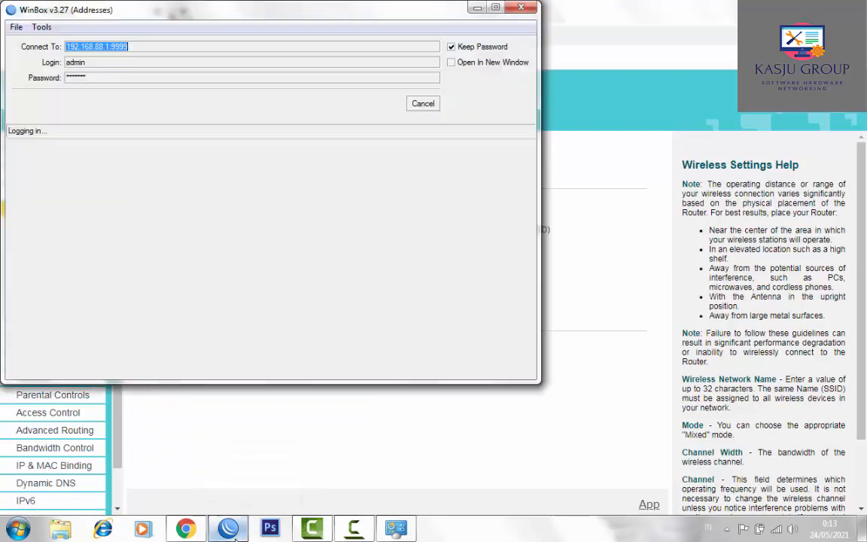
click(229, 529)
click(230, 529)
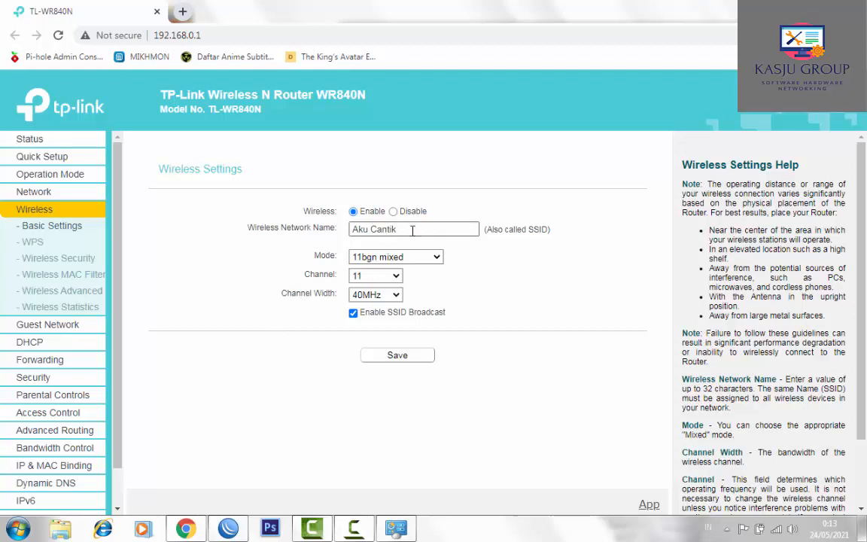
drag(413, 232, 311, 217)
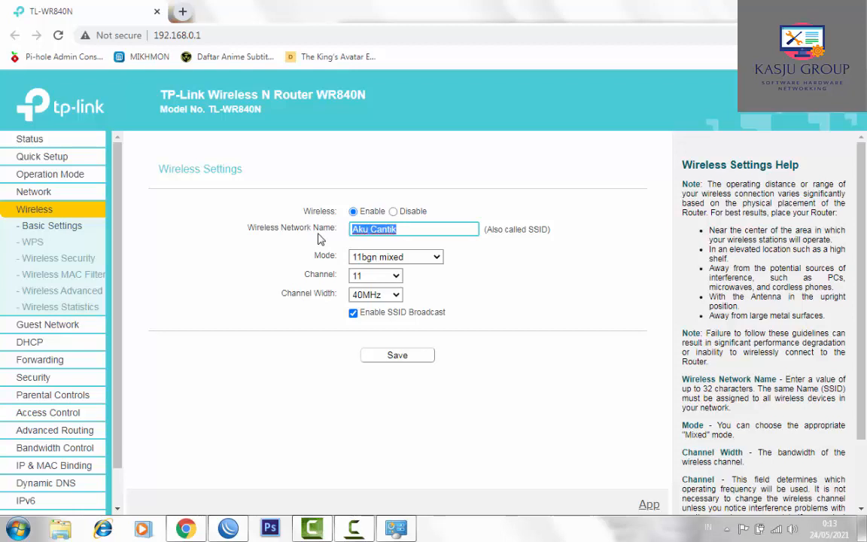
click(405, 233)
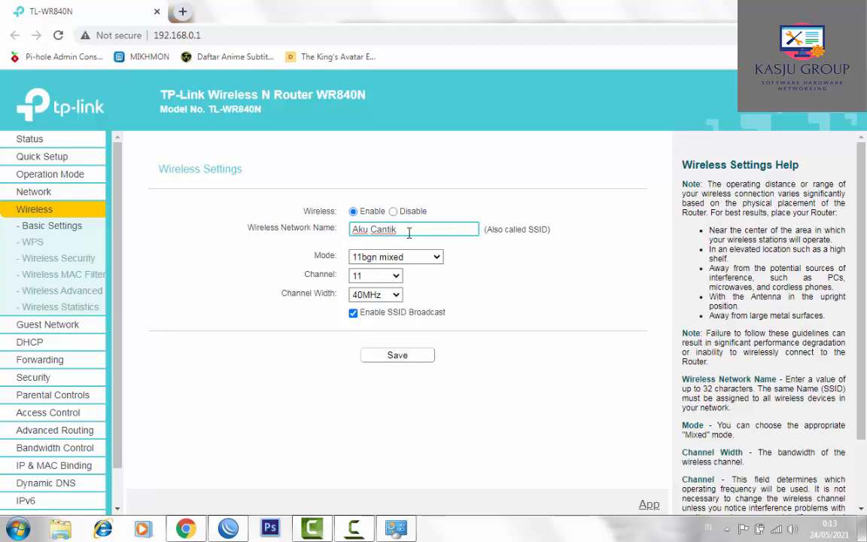
click(422, 260)
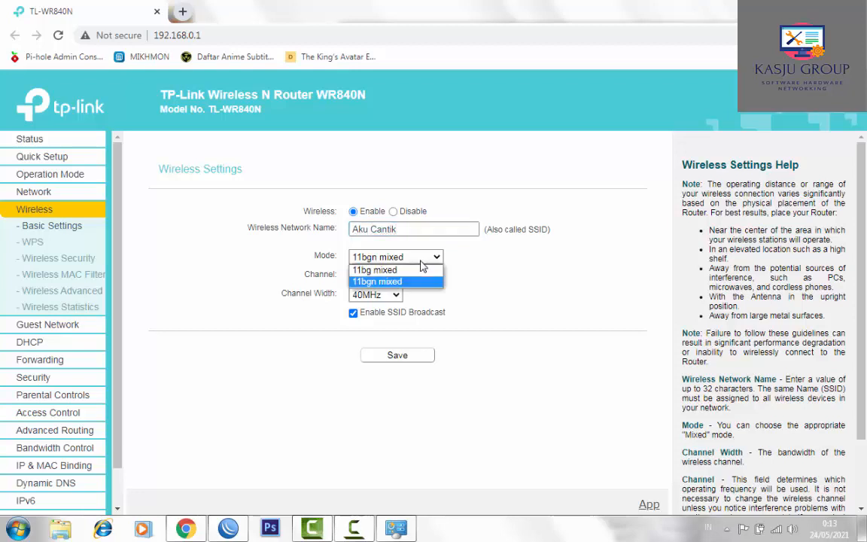
click(422, 261)
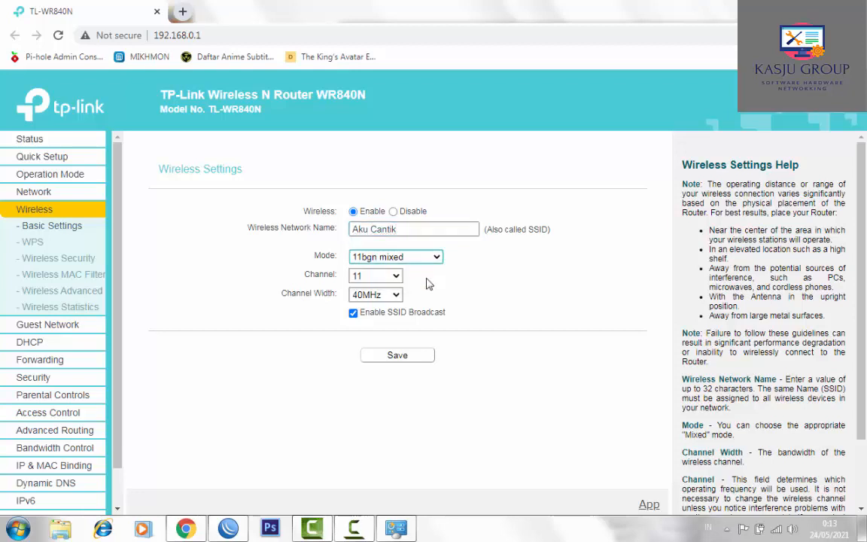
click(385, 281)
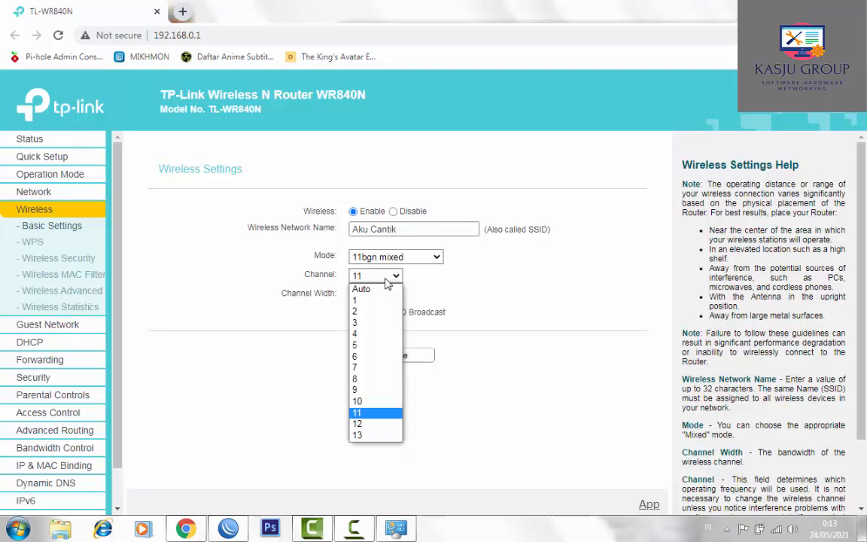
click(452, 286)
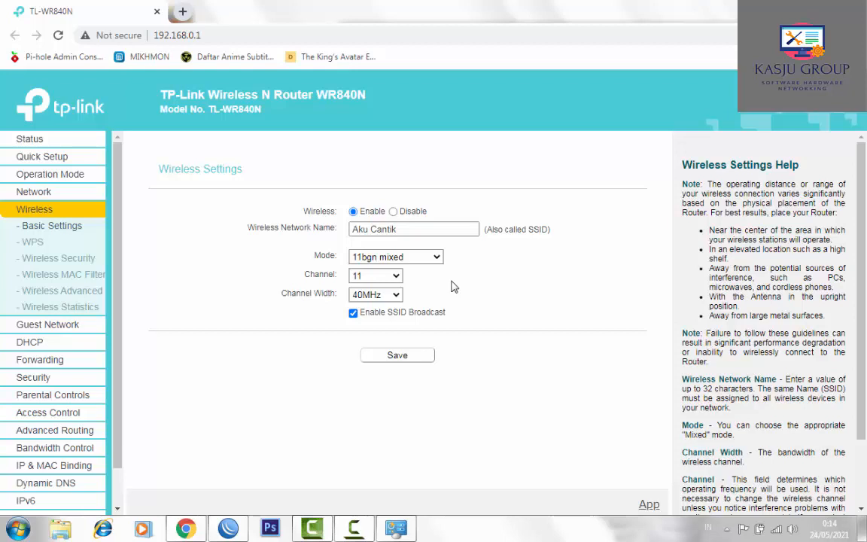
click(393, 296)
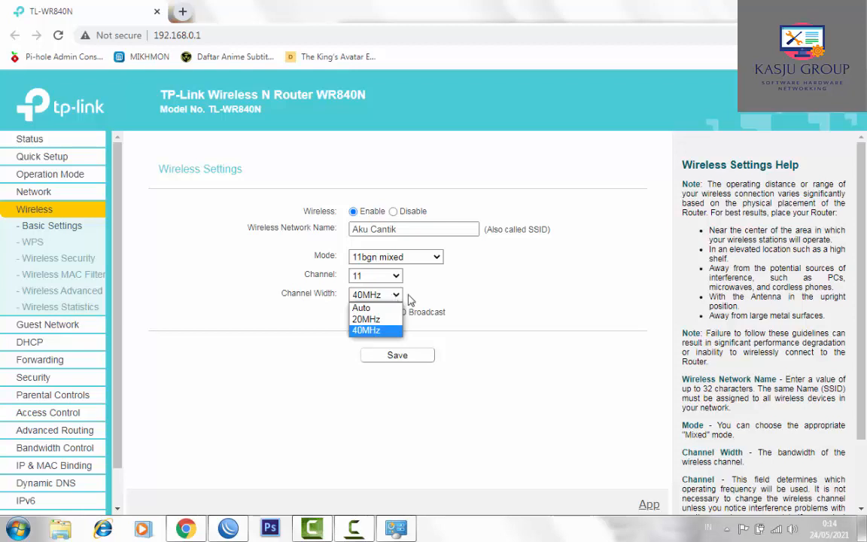
click(461, 299)
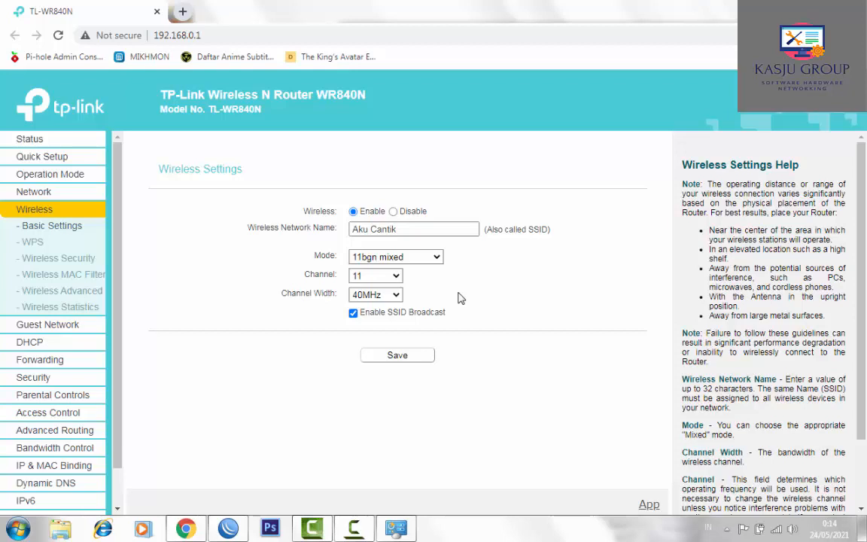
click(379, 298)
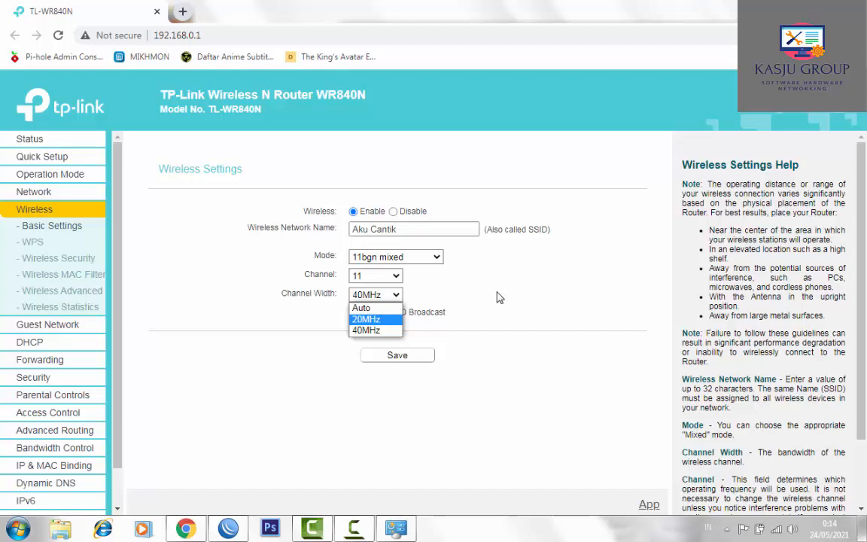
- Try a 20MHz channel width, revert to 40MHz, and save the basic wireless settings
click(454, 328)
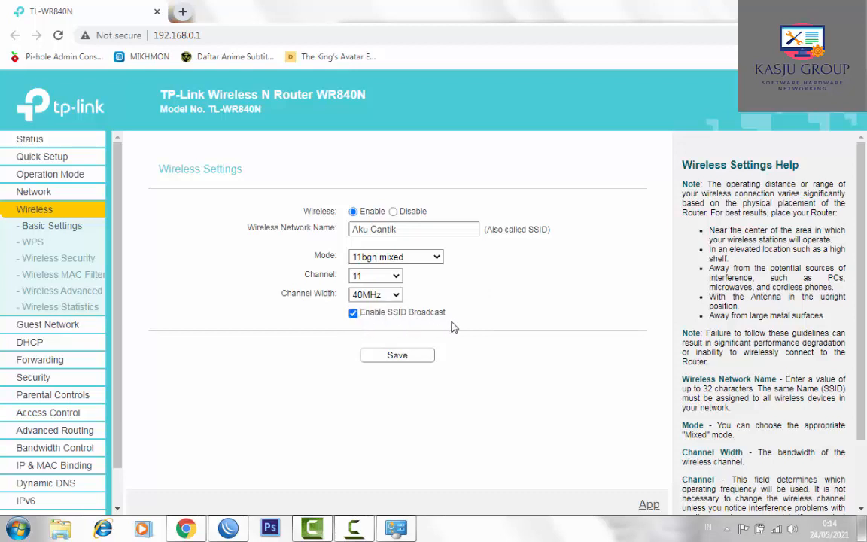
click(389, 296)
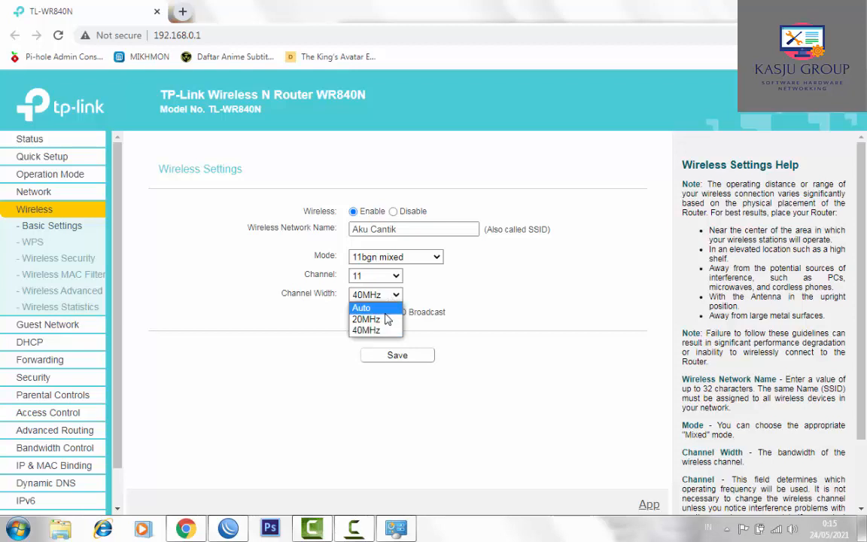
click(386, 320)
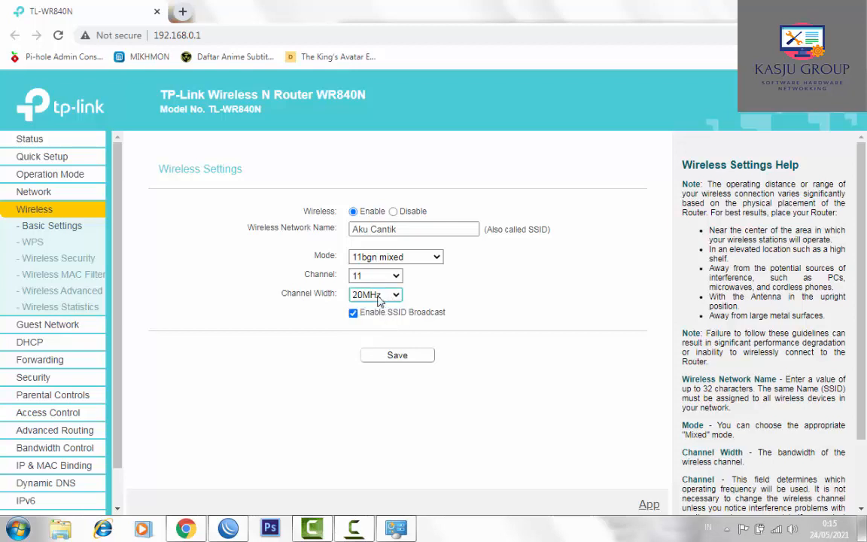
click(380, 301)
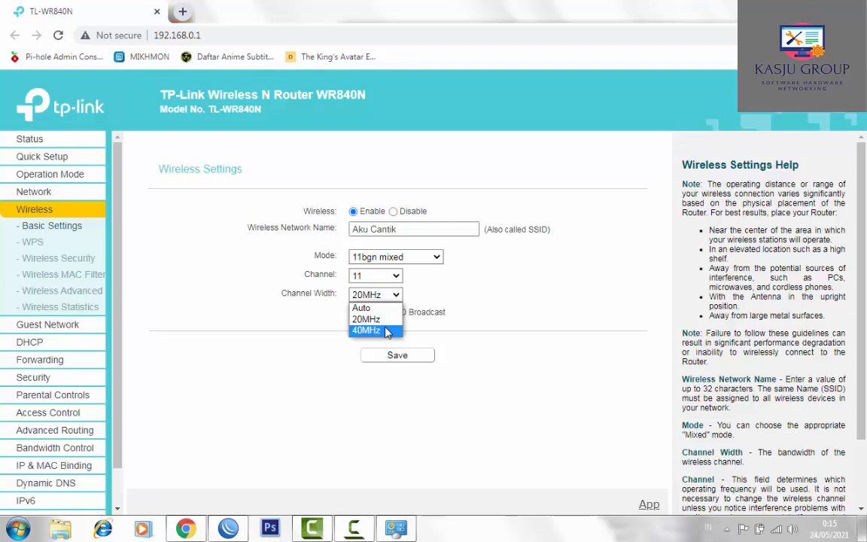
click(385, 330)
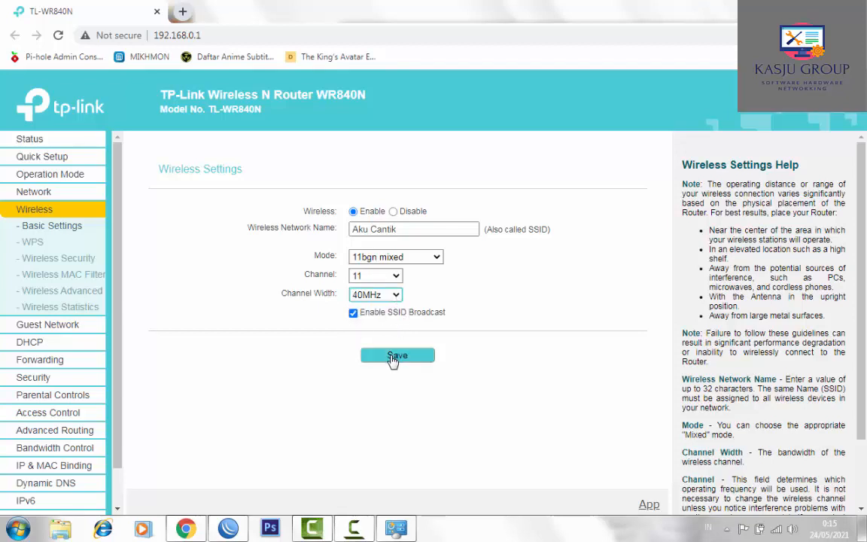
click(387, 362)
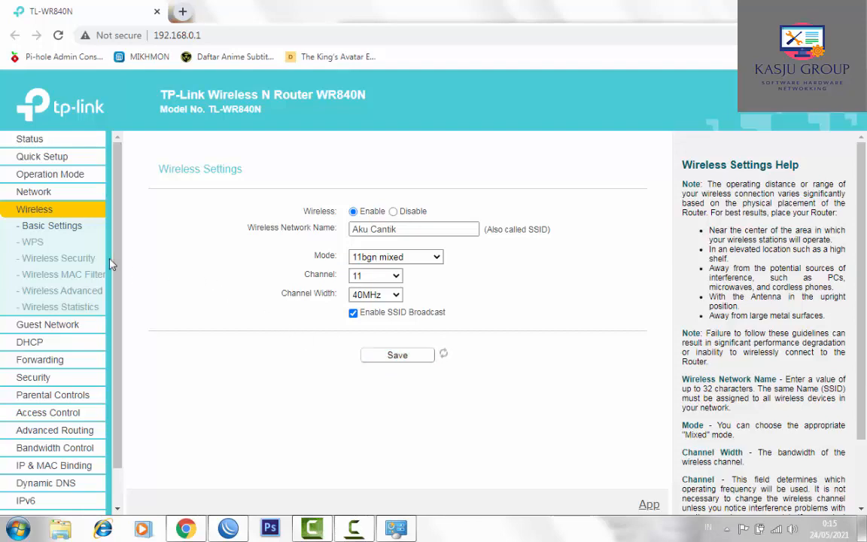
- Check the WPA2-PSK password and save the AES wireless security settings
click(65, 262)
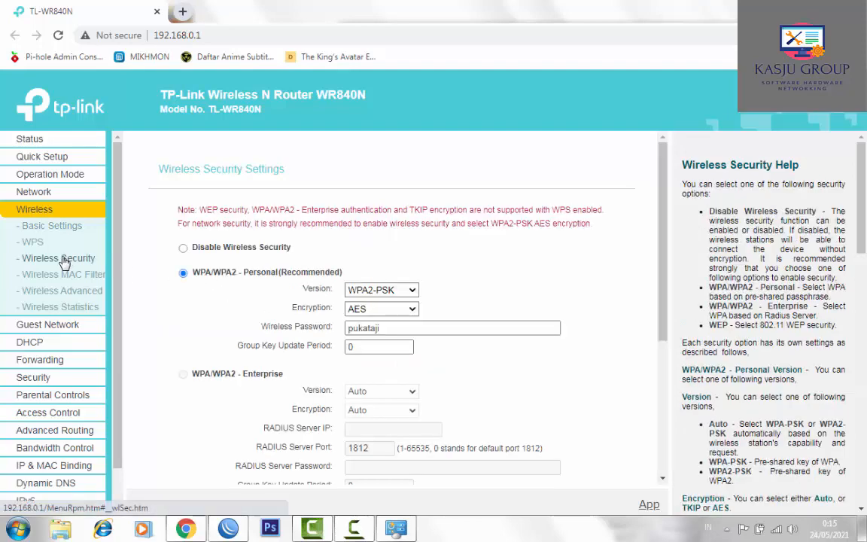
click(390, 328)
drag(389, 329, 343, 328)
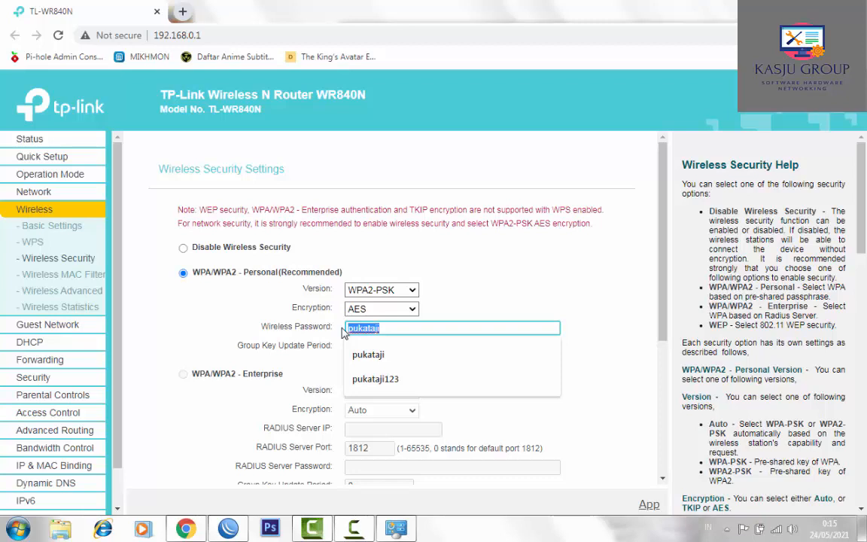
click(399, 329)
click(476, 302)
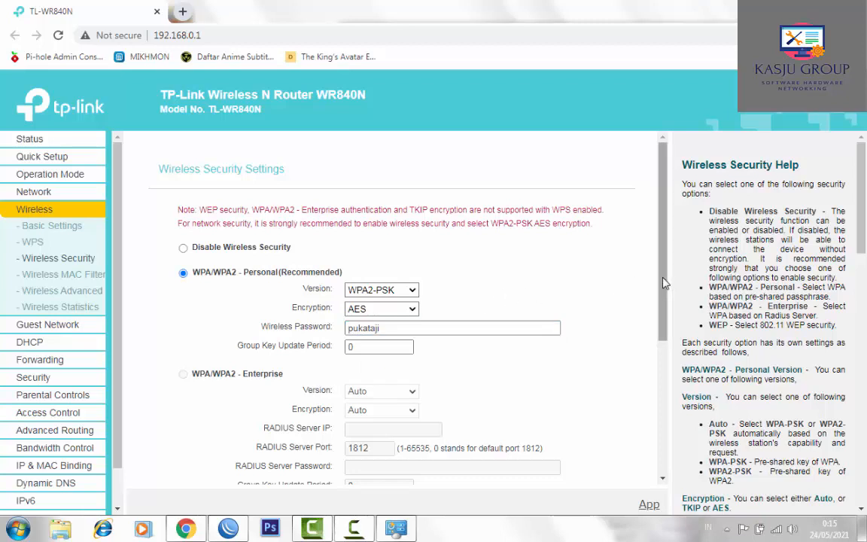
drag(664, 282, 503, 447)
click(388, 456)
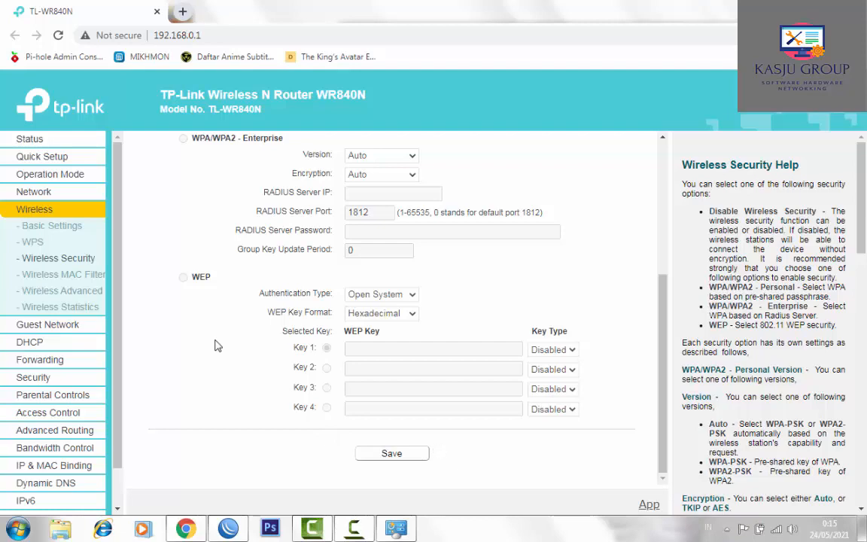
- Browse the MAC Filtering, Wireless Advanced and Statistics pages, then open DHCP Settings
click(73, 275)
click(58, 291)
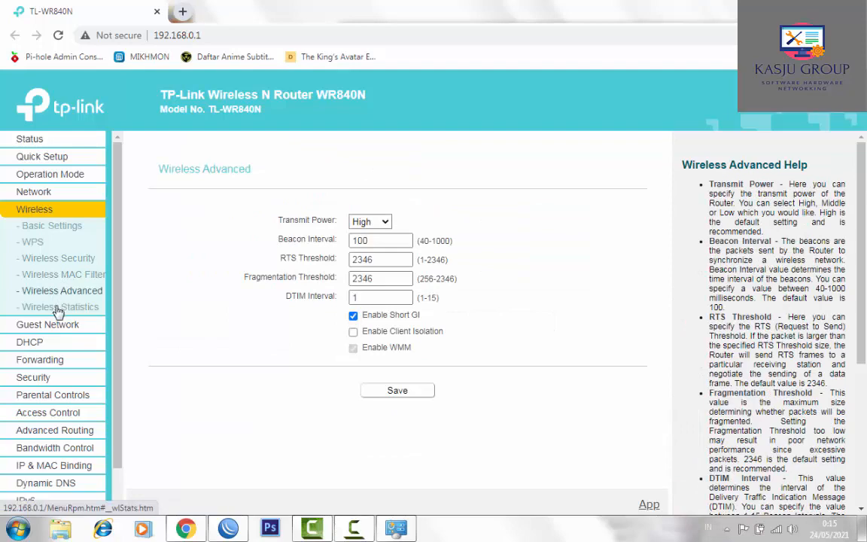
click(59, 309)
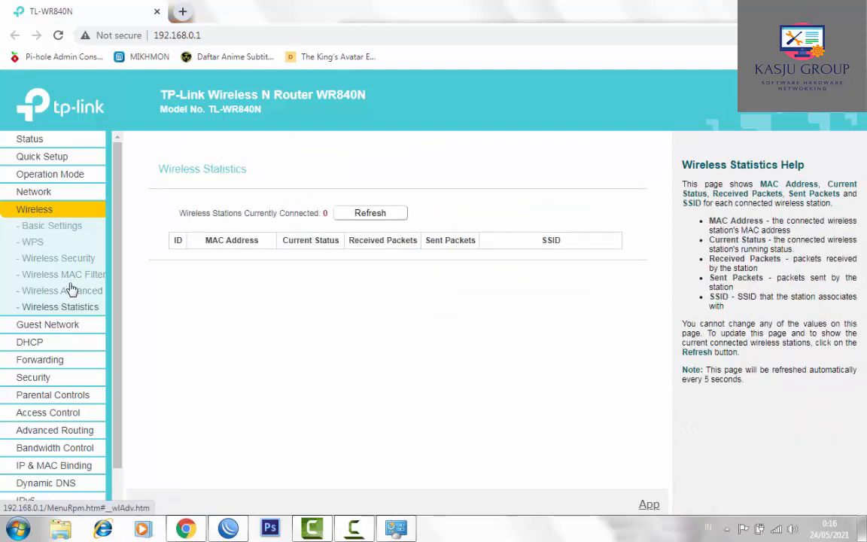
click(64, 293)
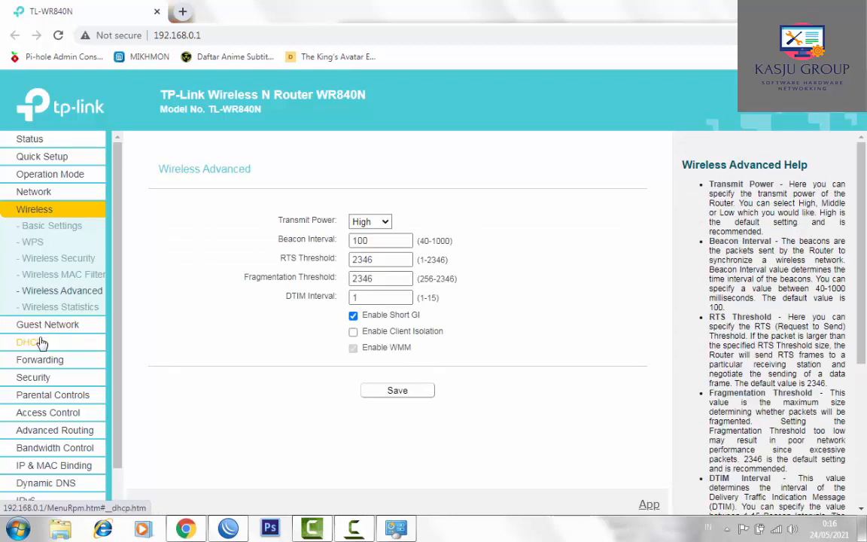
click(36, 344)
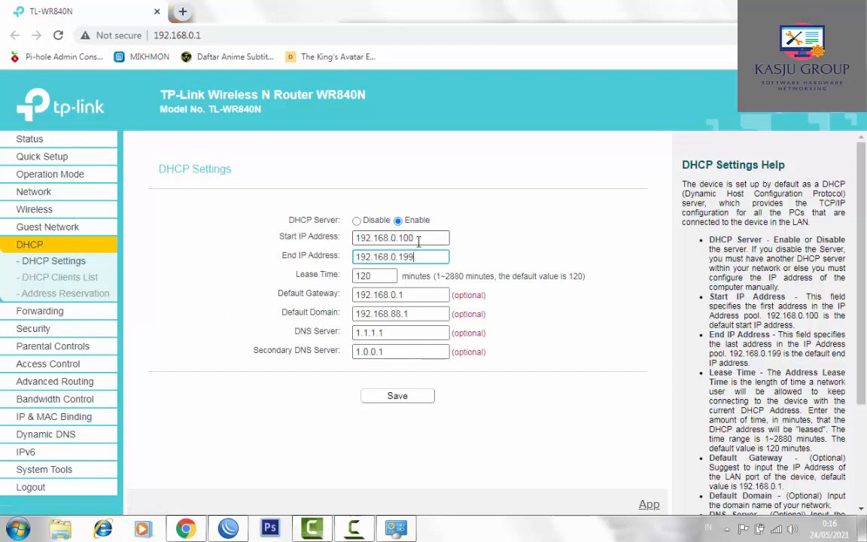
- Review the DHCP pool 192.168.0.100–192.168.0.199, gateway 192.168.0.1 and DNS 1.1.1.1/1.0.0.1, then save
click(419, 241)
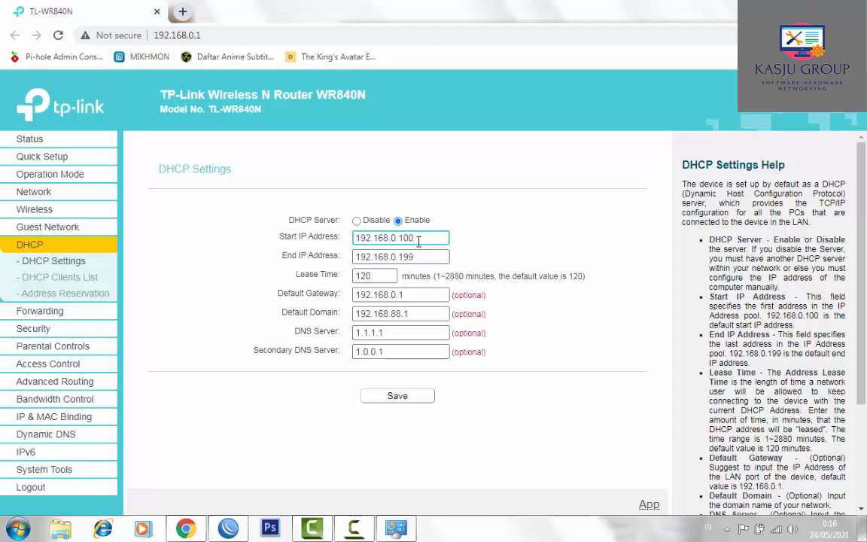
click(419, 258)
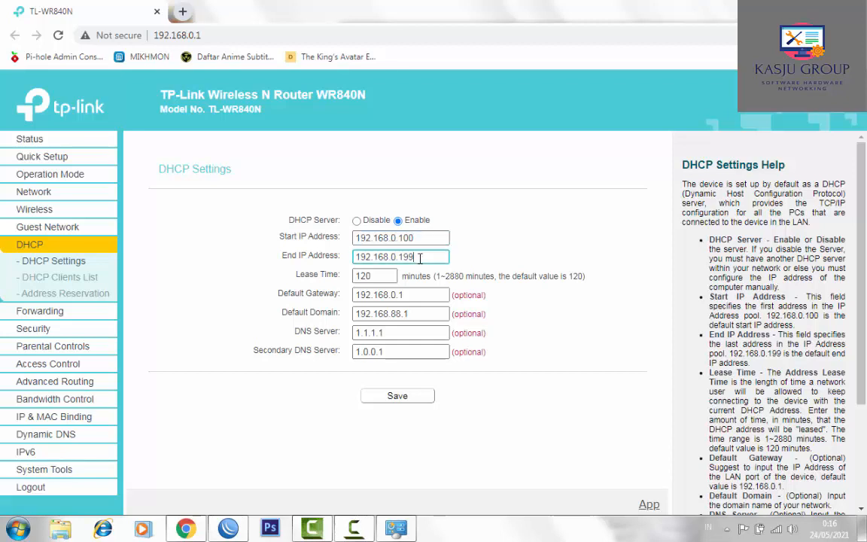
click(382, 277)
click(418, 295)
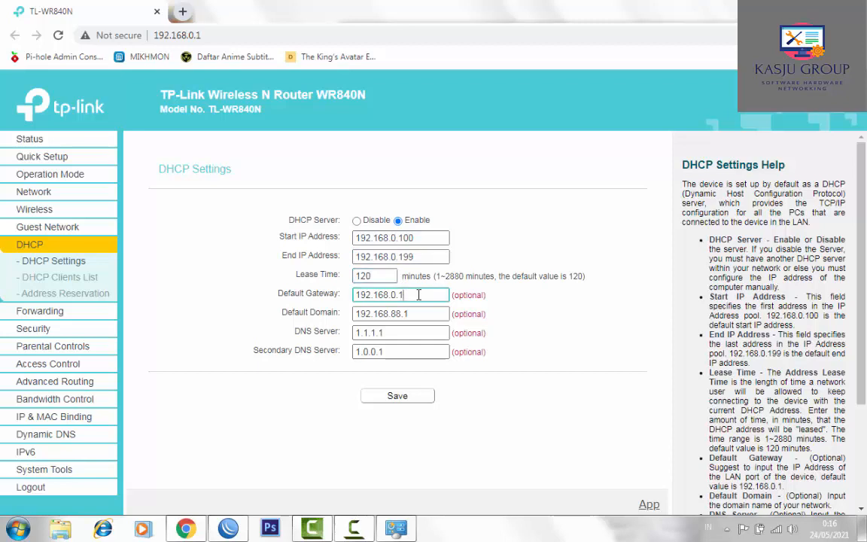
click(416, 315)
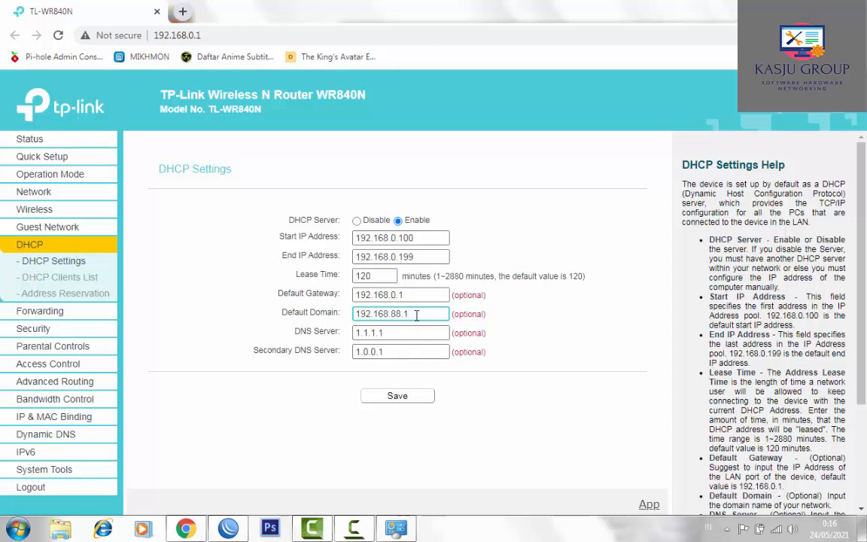
click(413, 334)
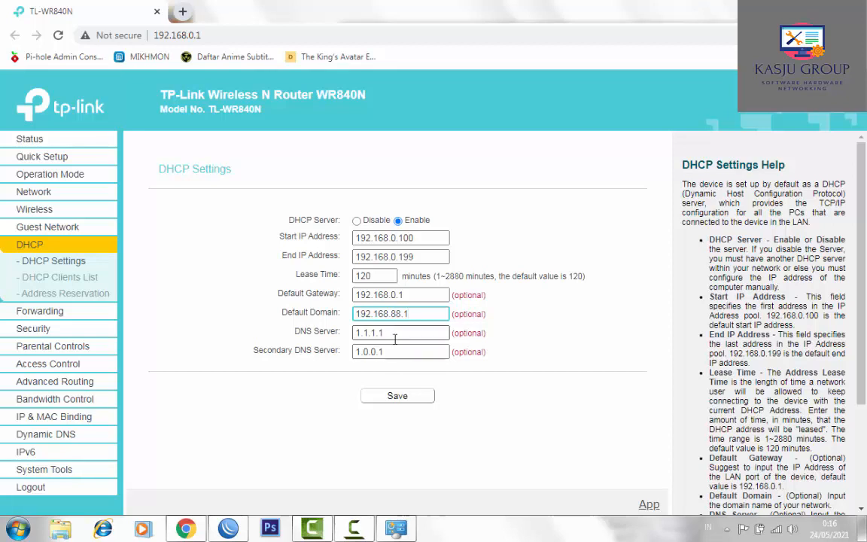
click(386, 352)
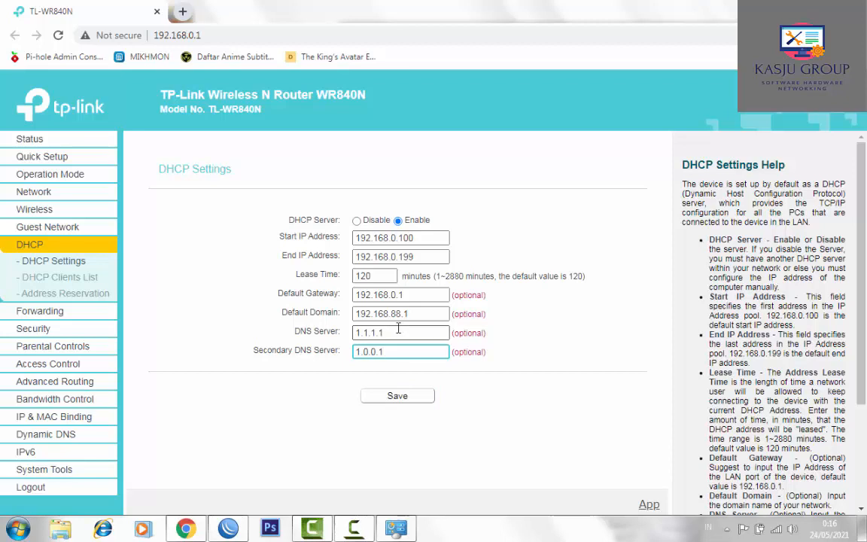
click(400, 397)
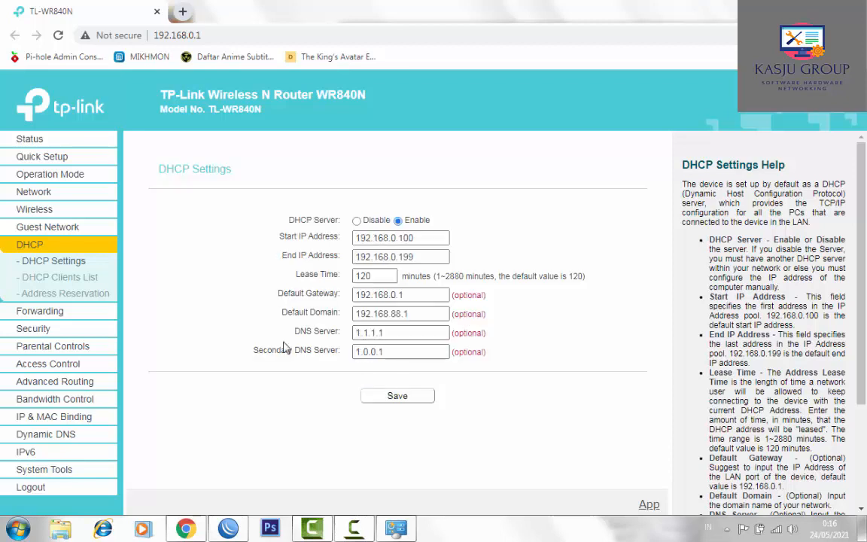
- Browse the DHCP Clients List, Address Reservation, Virtual Servers and Basic Security pages
click(65, 277)
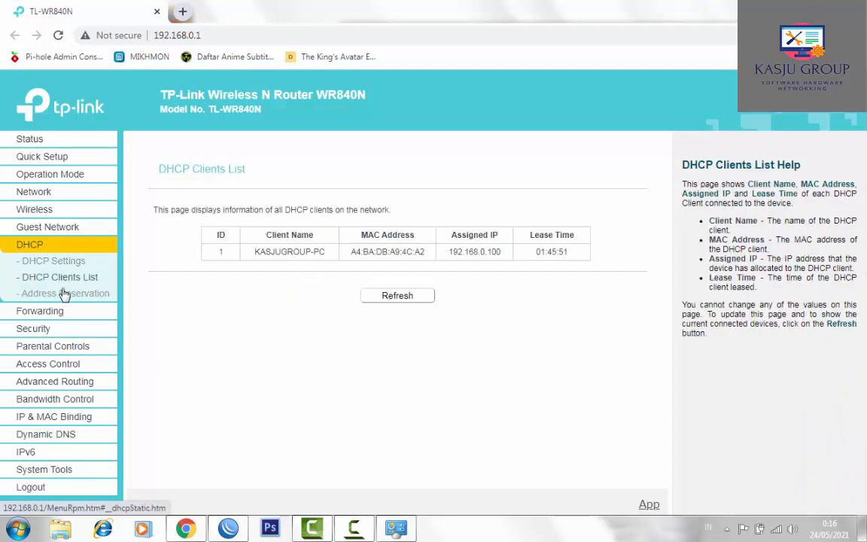
click(64, 293)
click(58, 311)
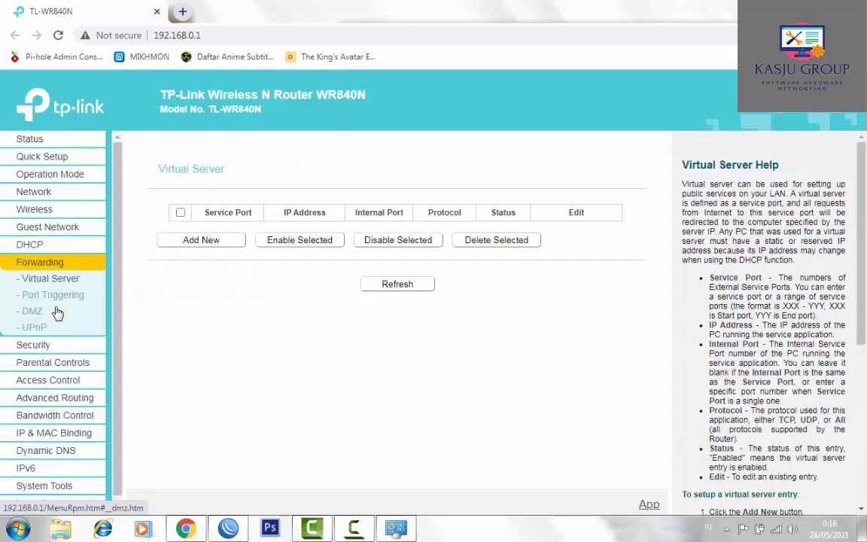
click(43, 345)
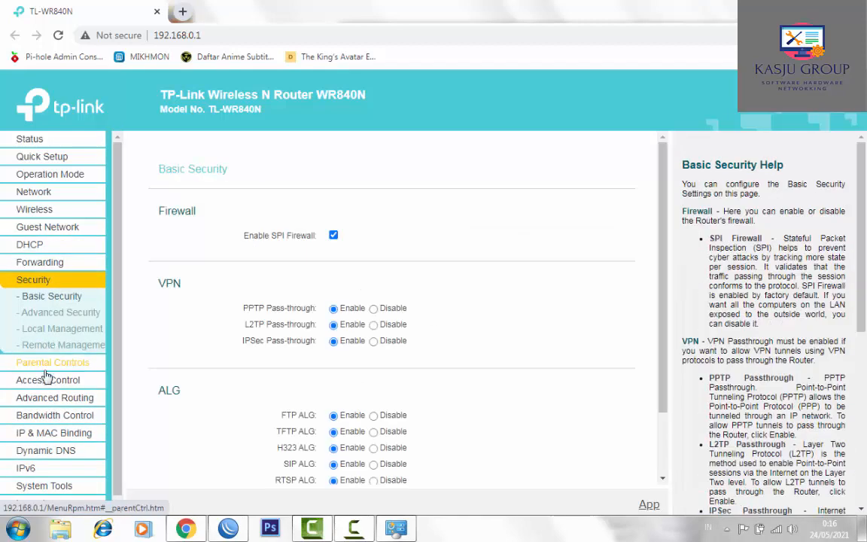
- Look at Time Settings, then return to the Status page showing LAN 192.168.0.1 and SSID 'Aku Cantik'
scroll(116, 384, down, 1)
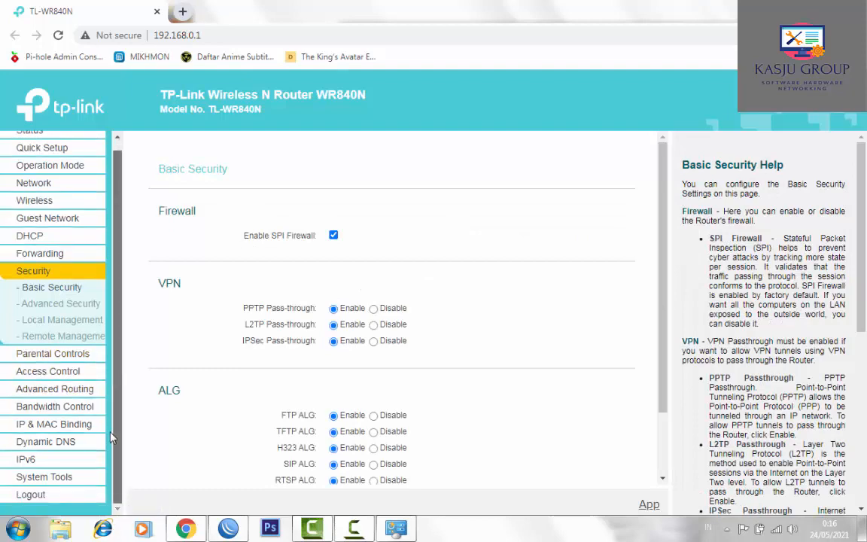
click(36, 481)
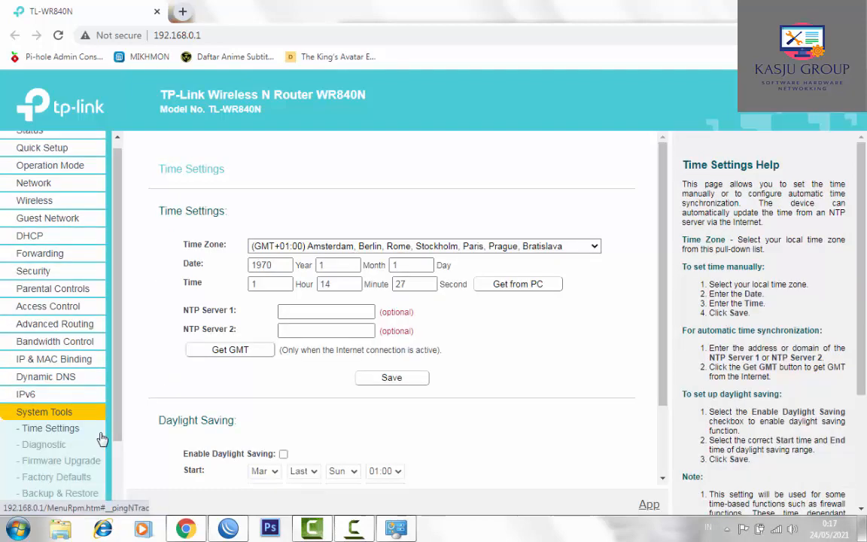
scroll(105, 369, up, 1)
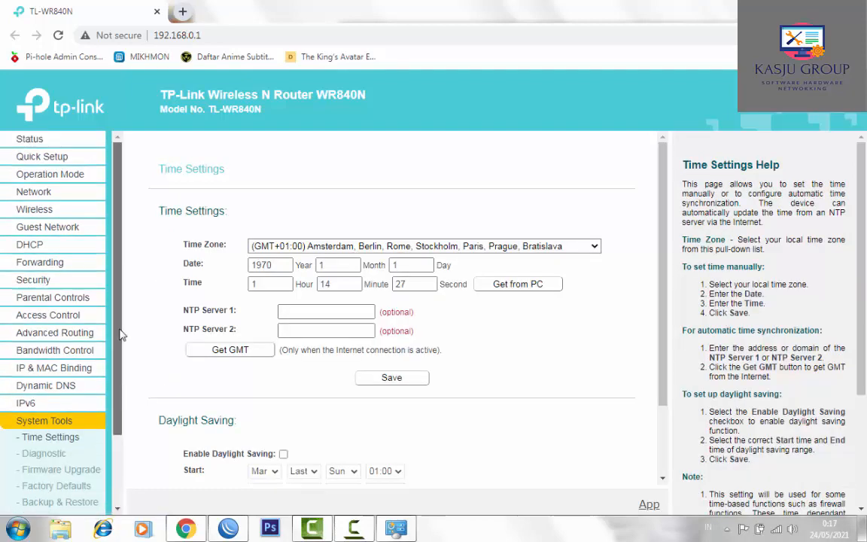
click(30, 138)
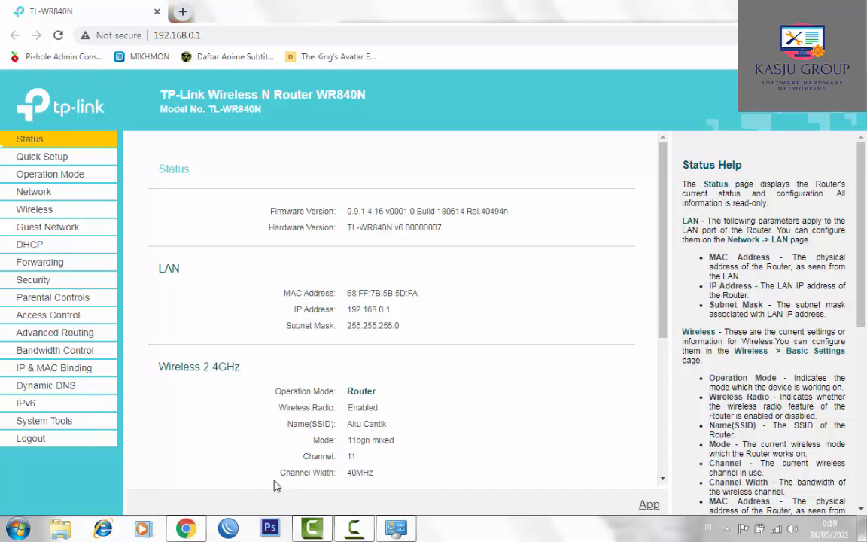
- Log in to the KASJU HOTSPOT router in WinBox with the router password
click(229, 529)
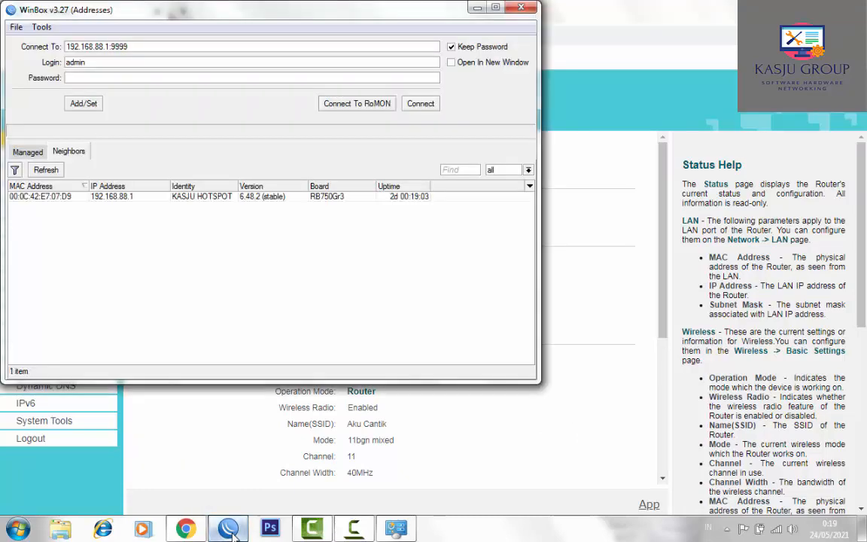
click(174, 77)
text(*******)
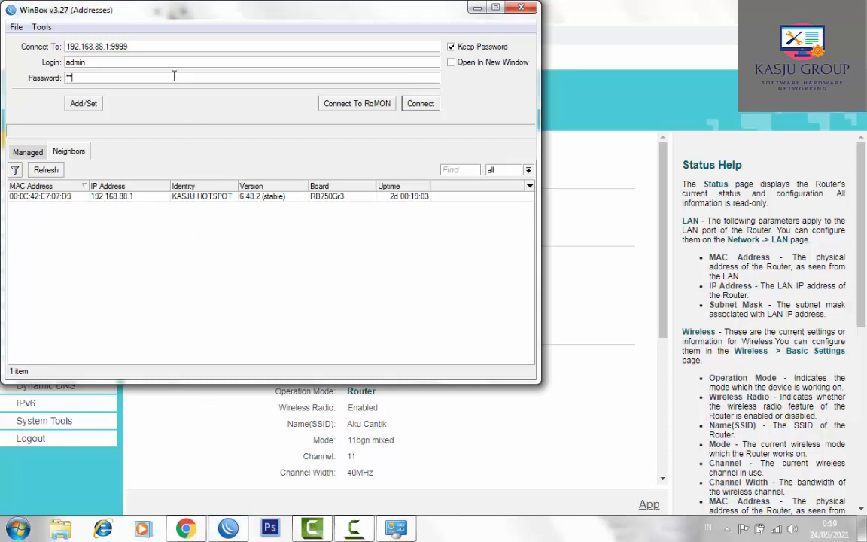
key(Return)
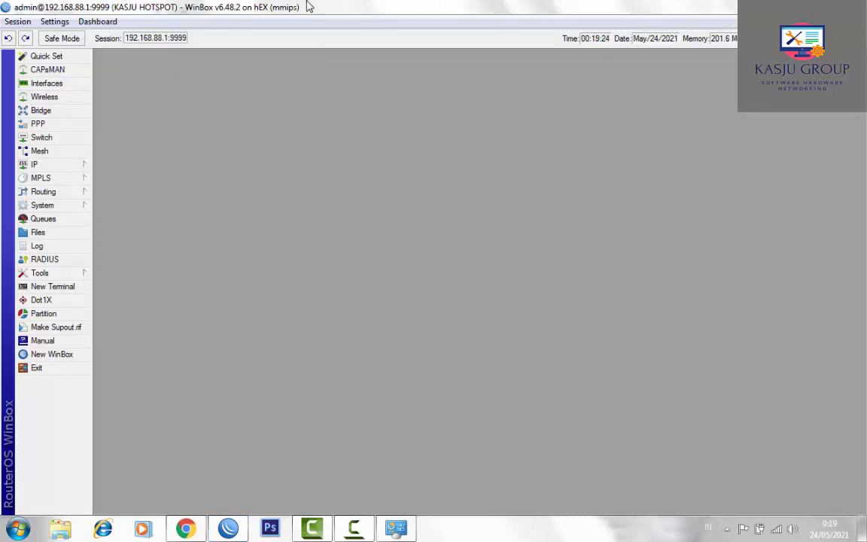
- Show the Hotspot IP Bindings list with its five bypassed entries, then go back to the TP-Link page
click(79, 165)
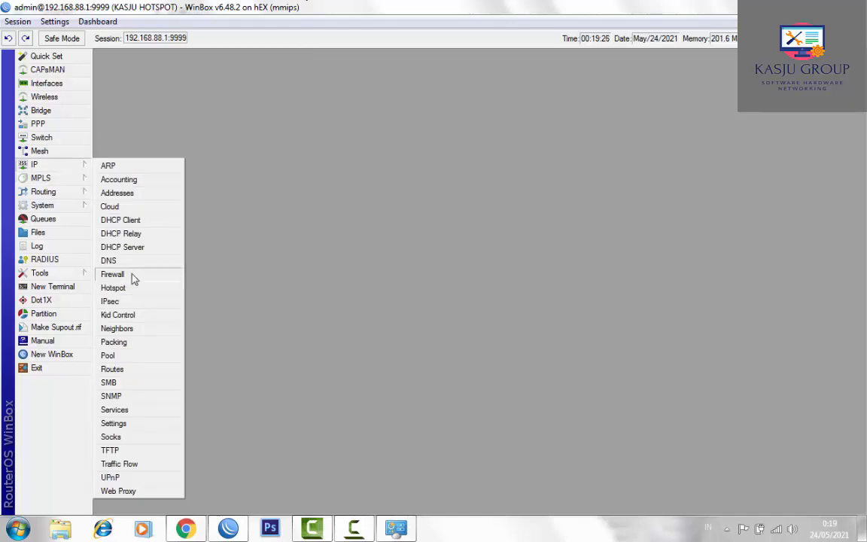
click(128, 289)
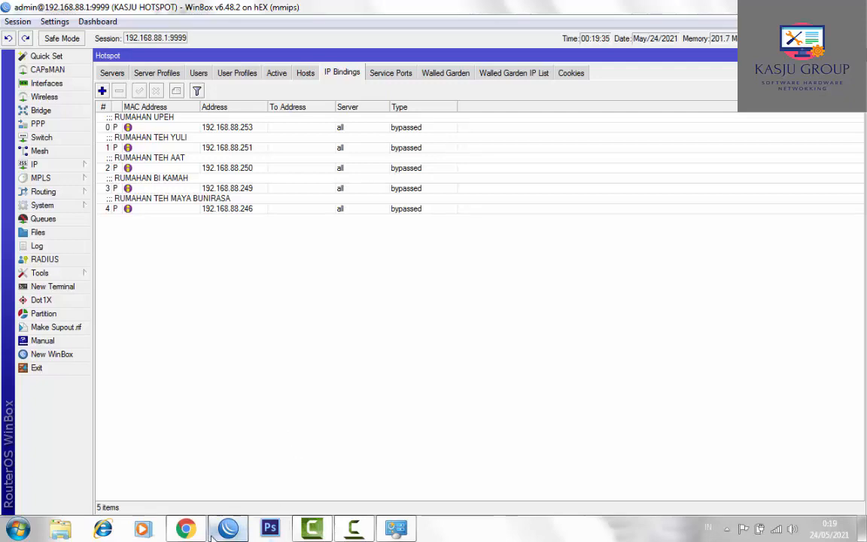
click(186, 528)
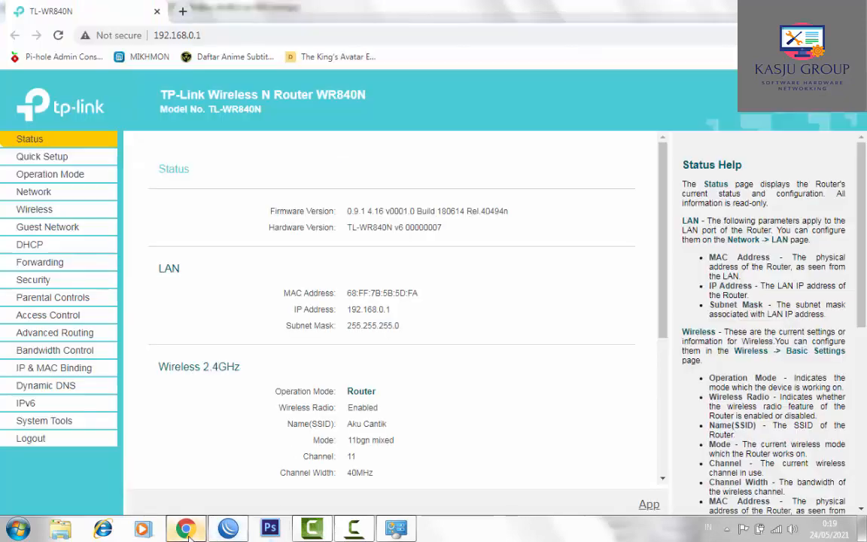
- Confirm the TP-Link WAN is Static IP 192.168.88.254 with gateway 192.168.88.1, then return to WinBox
click(60, 193)
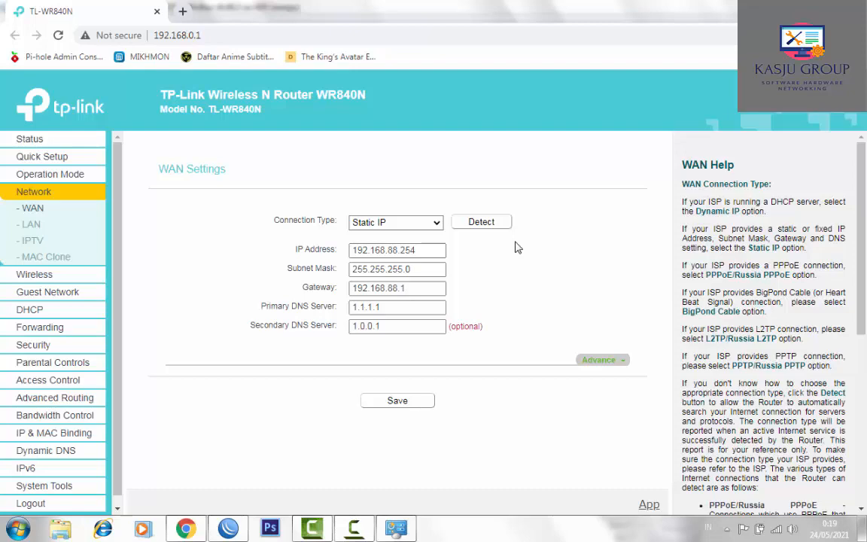
click(441, 251)
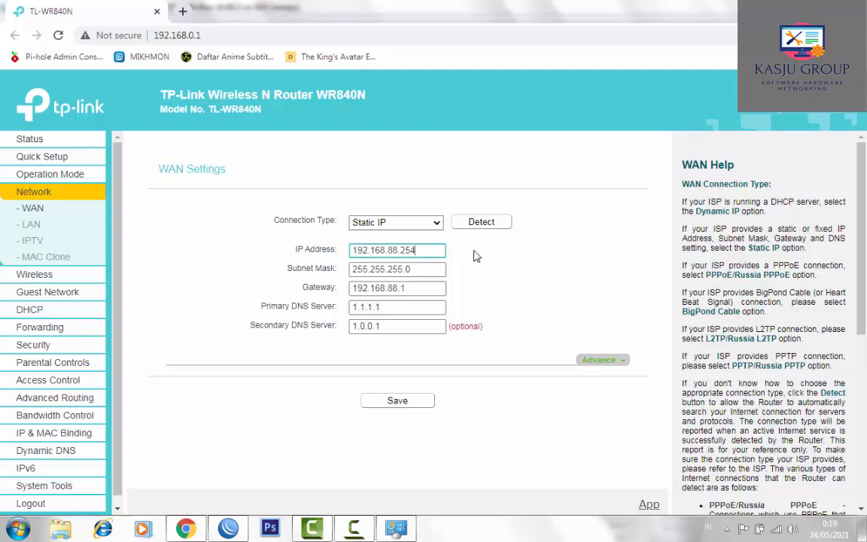
click(228, 529)
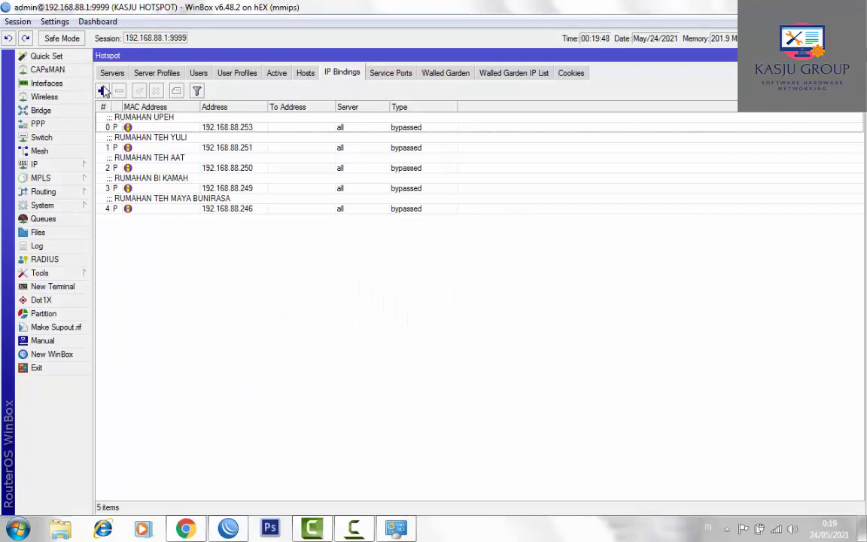
- Add a bypassed hotspot IP binding for 192.168.88.254, commented with the customer's house name
click(103, 91)
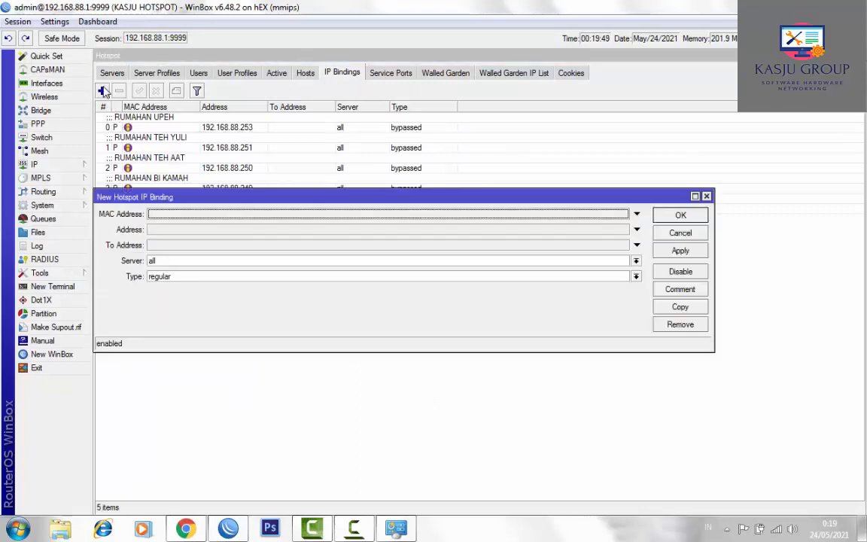
click(180, 235)
text(192)
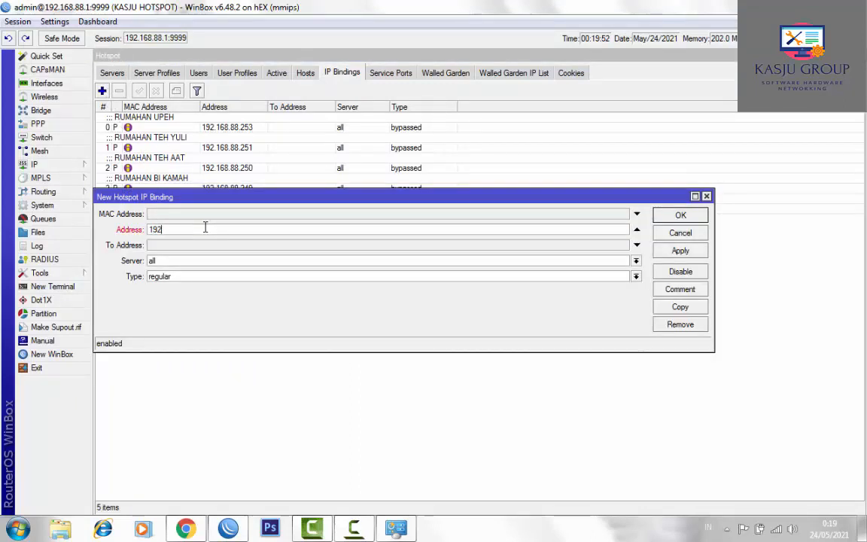
text(.168.88.254)
click(201, 280)
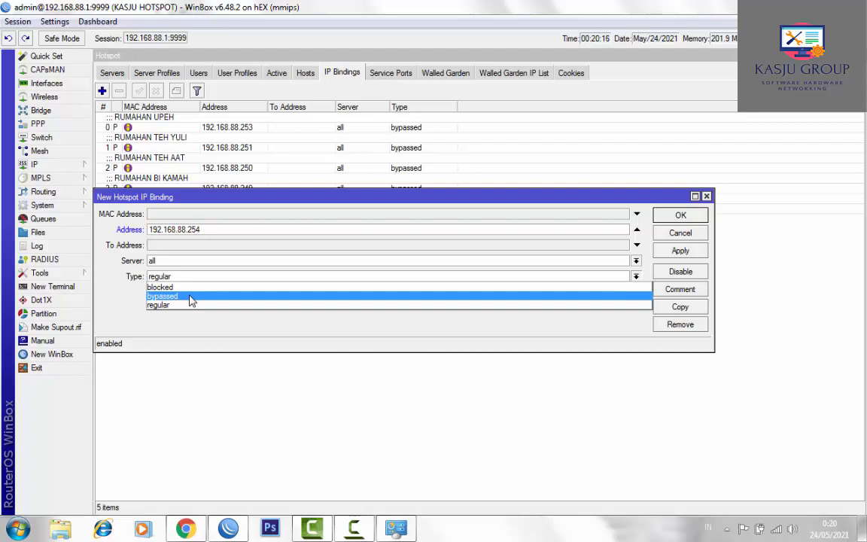
click(190, 299)
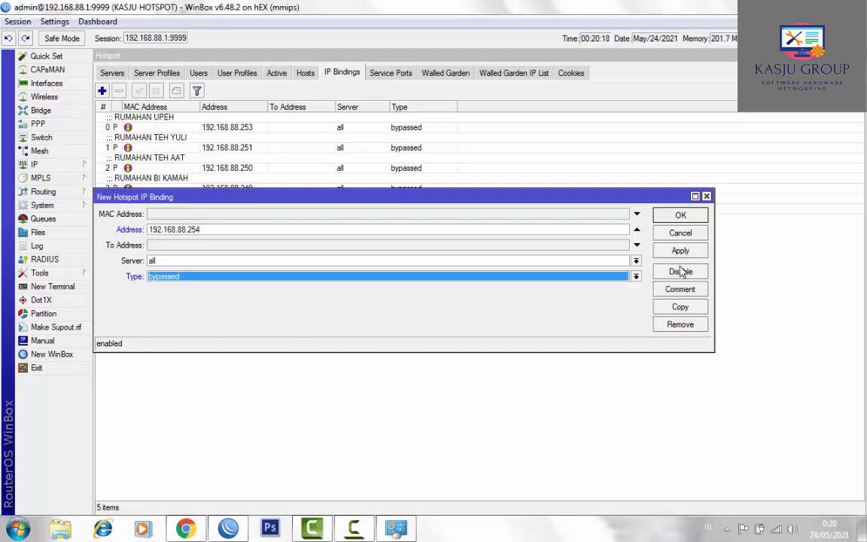
click(679, 290)
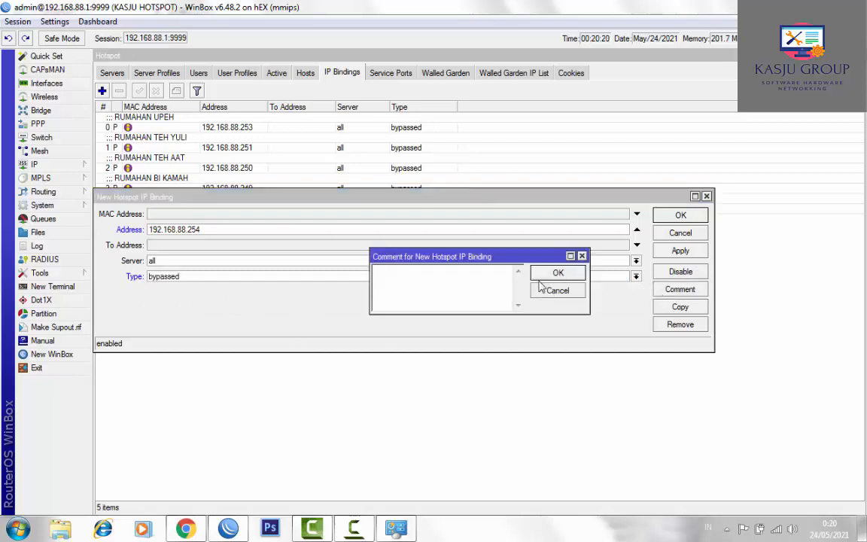
text(RUMAHAN)
text(BU )
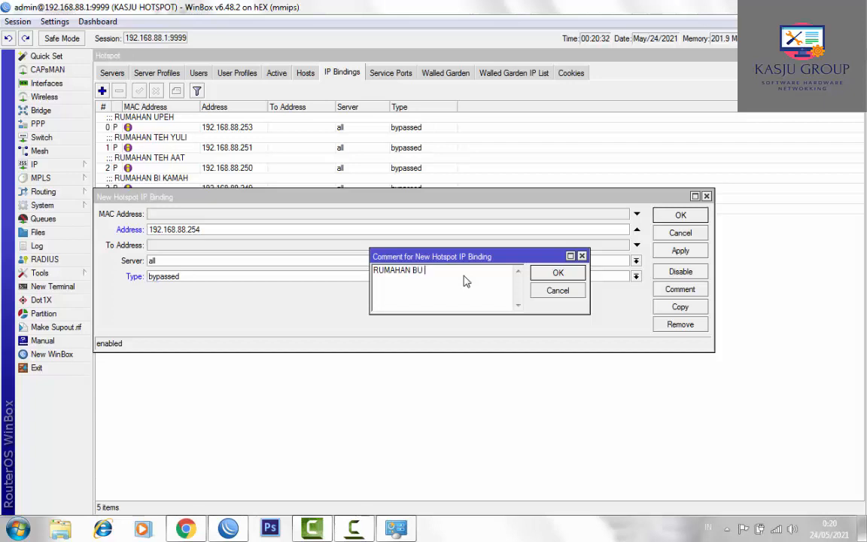
text(IHAT)
click(558, 274)
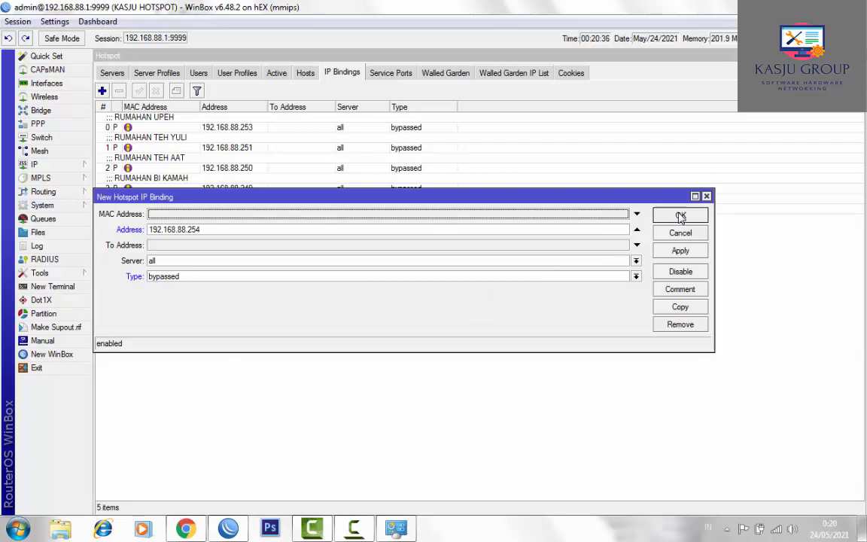
click(681, 217)
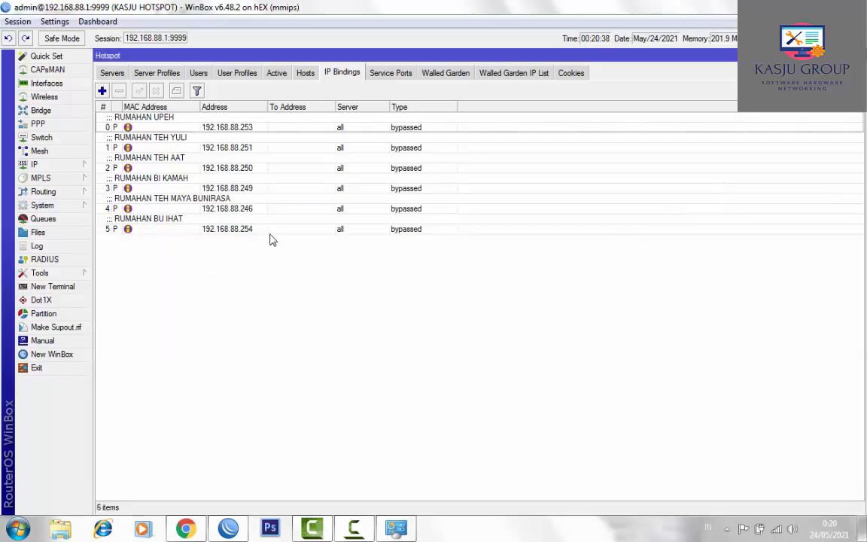
- Select and deselect the new 192.168.88.254 binding in the list to check it
click(245, 231)
click(227, 285)
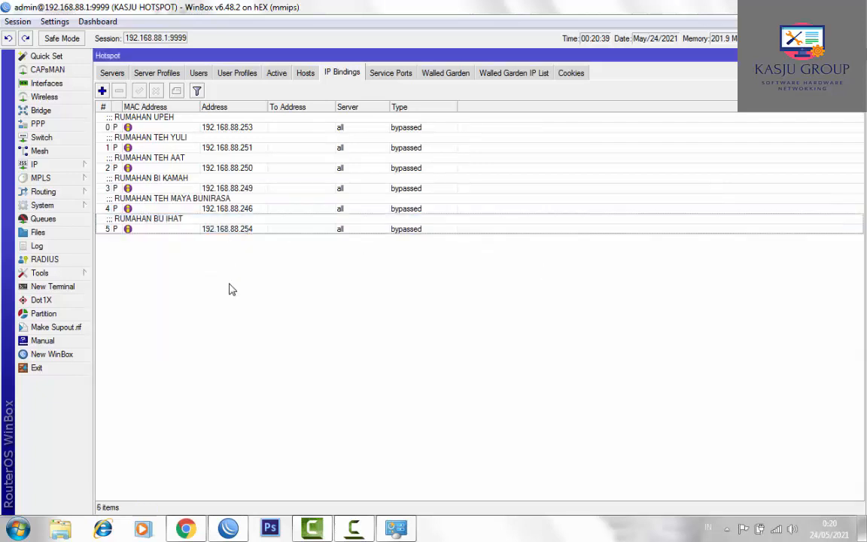
click(181, 223)
click(180, 281)
click(181, 229)
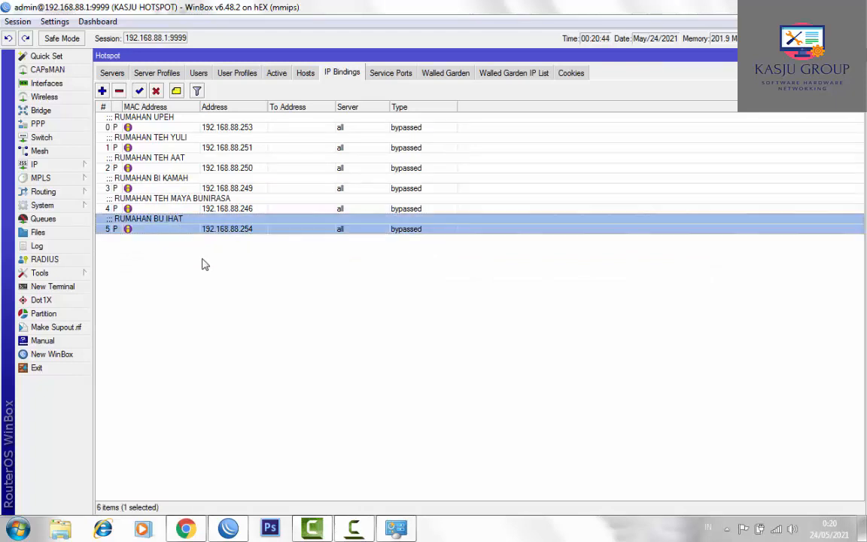
click(202, 261)
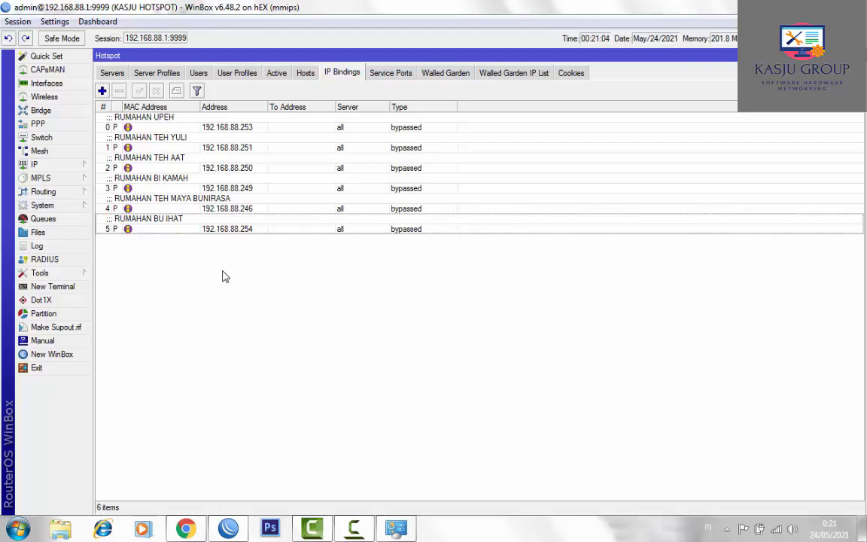
- Open Queues > Simple Queues to view per-client limits, previewing and cancelling a new queue
click(75, 219)
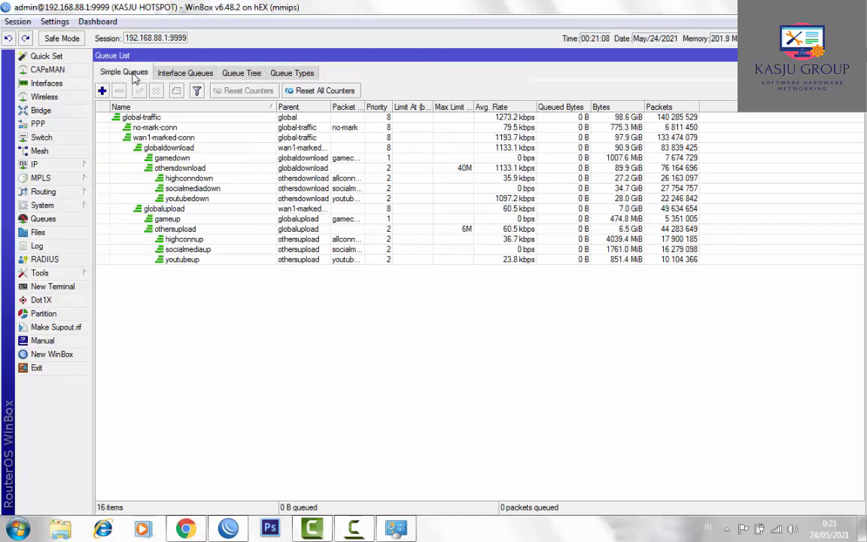
click(133, 74)
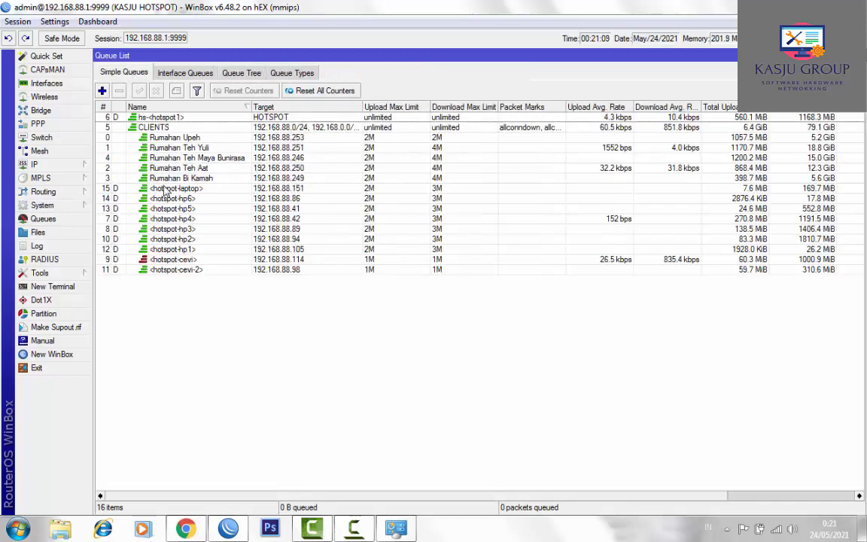
click(102, 90)
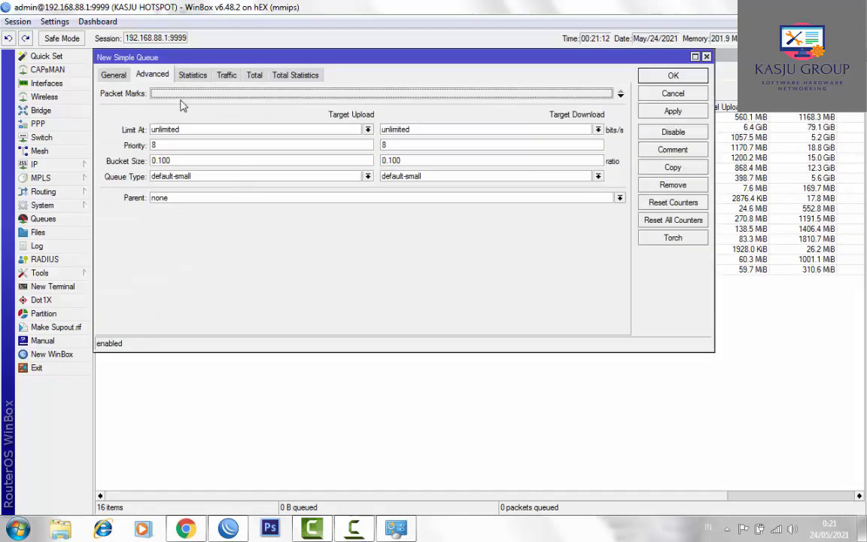
click(111, 73)
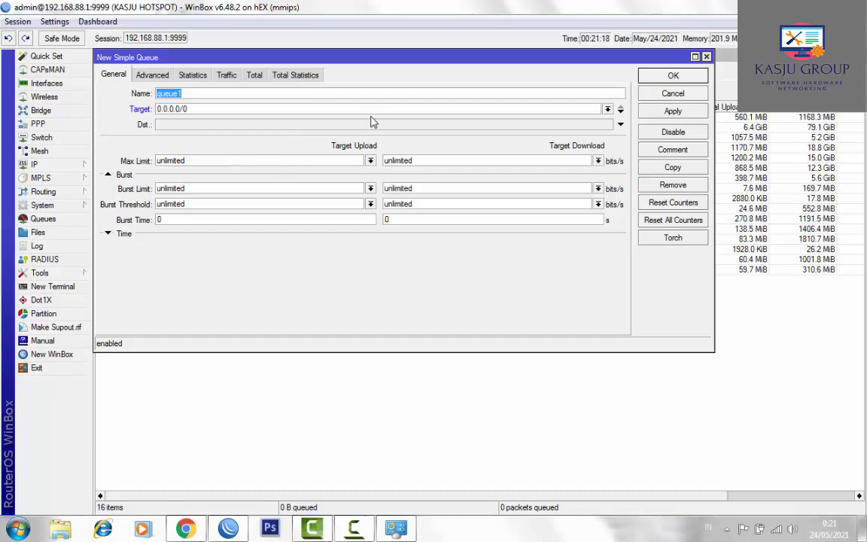
click(673, 93)
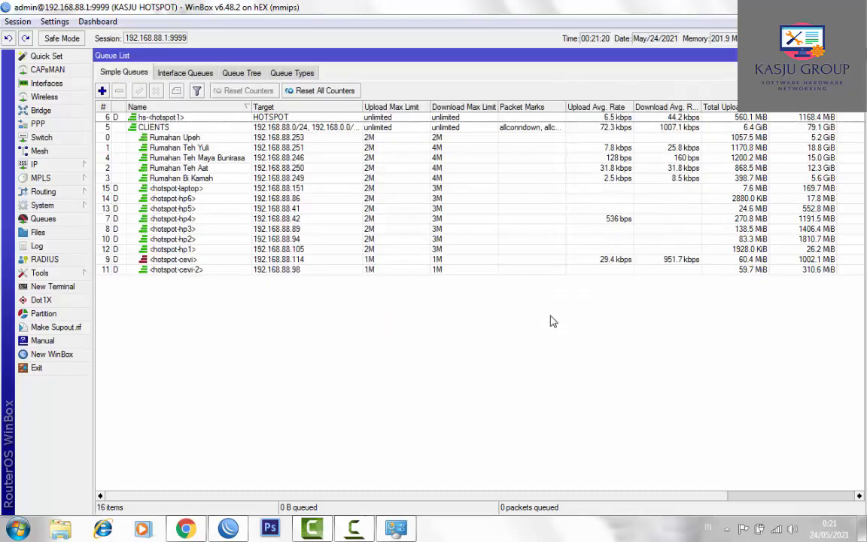